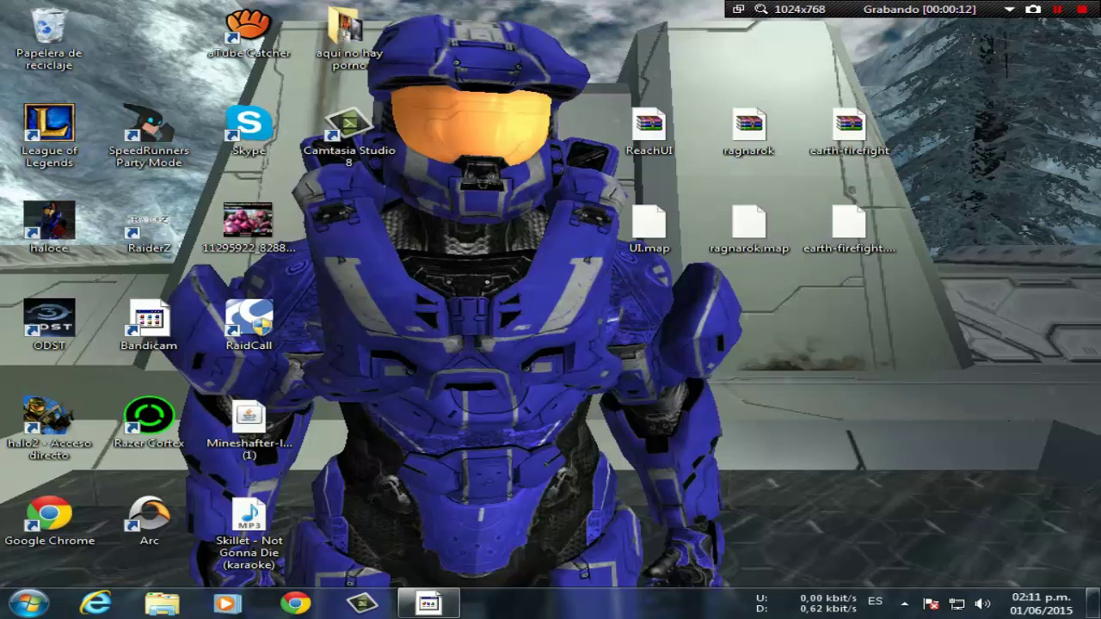
Step: Rearrange the desktop's first icon row by moving aTube Catcher, the folder beside it and Camtasia Studio 8 into consecutive slots
{"action": "left_click_drag", "start_coordinate": [249, 31], "coordinate": [149, 32]}
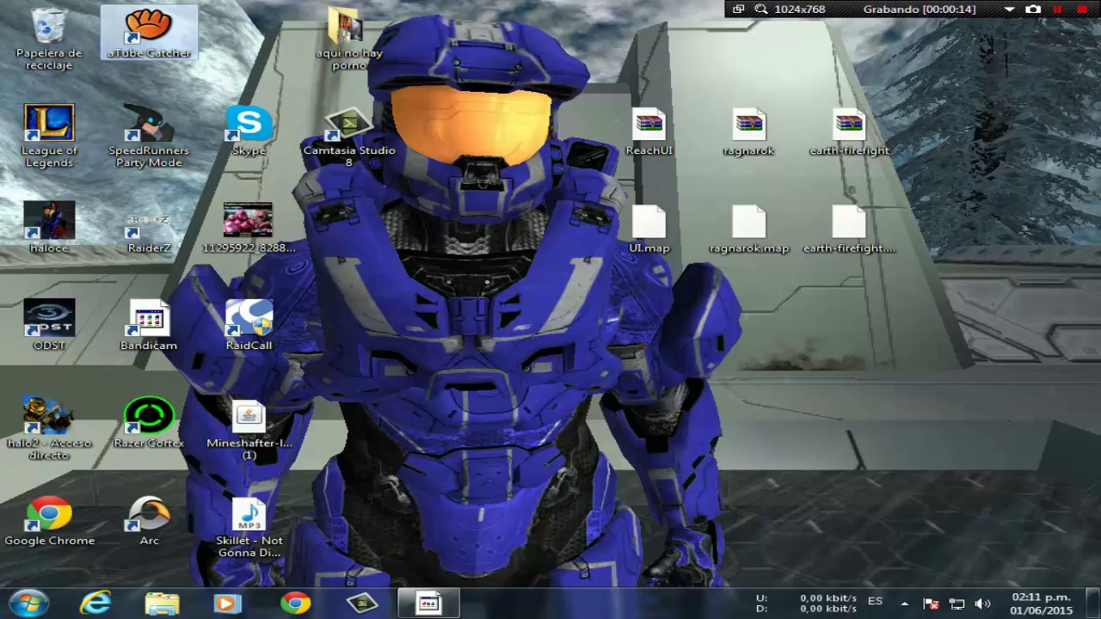
{"action": "left_click_drag", "start_coordinate": [349, 30], "coordinate": [248, 34]}
{"action": "left_click_drag", "start_coordinate": [349, 133], "coordinate": [348, 35]}
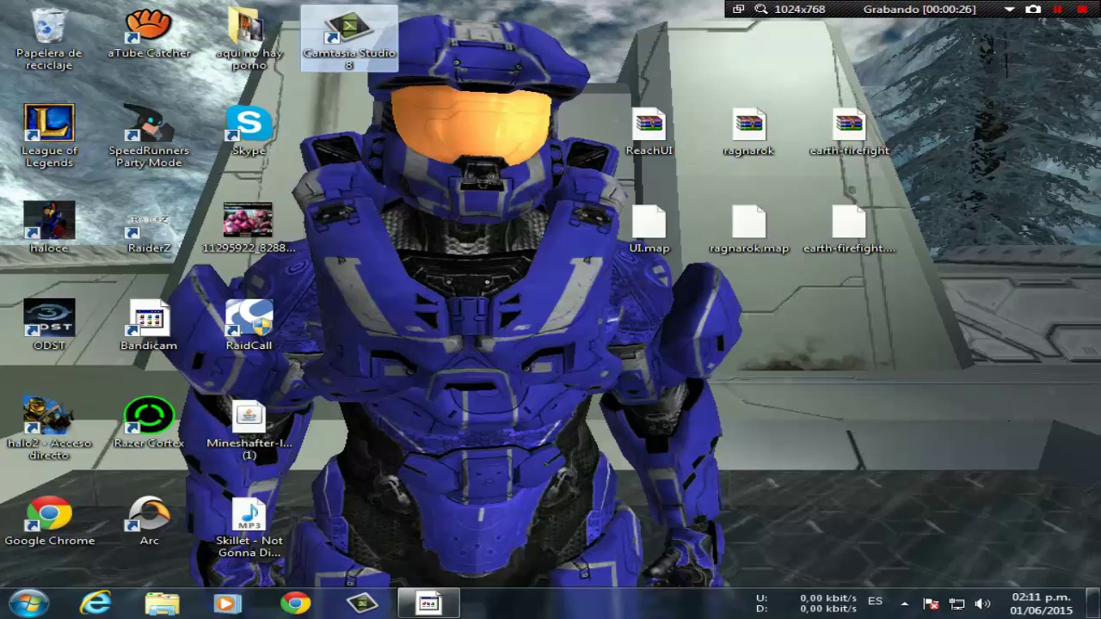
Step: Examine the ReachUI, ragnarok and earth-firefight archives and the three .map files below them on the desktop
{"action": "left_click_drag", "start_coordinate": [570, 132], "coordinate": [942, 86]}
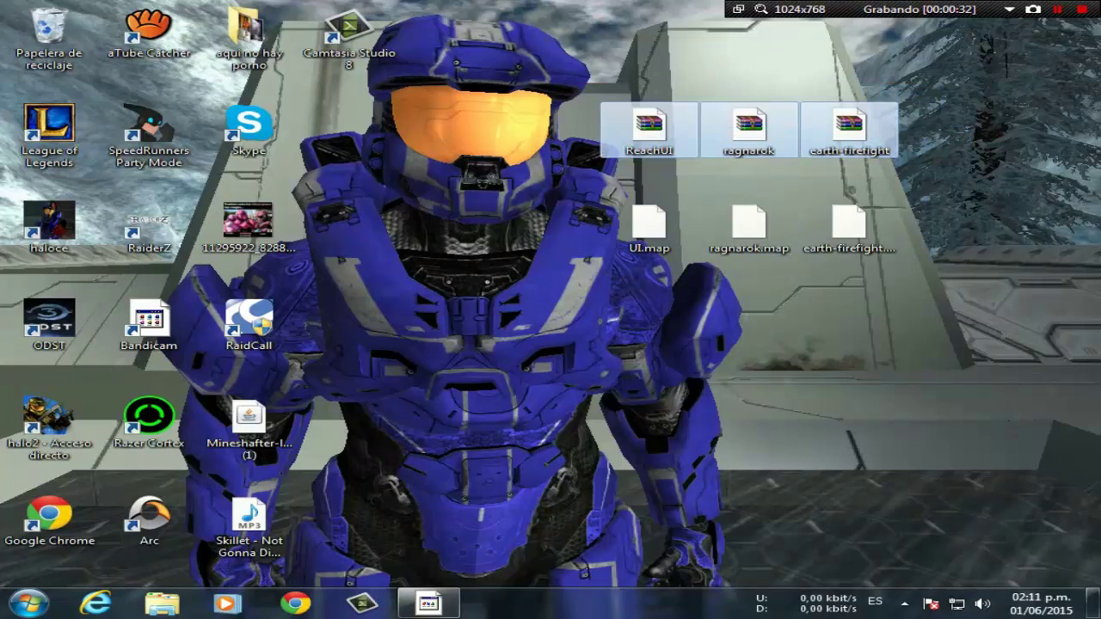
{"action": "left_click", "coordinate": [942, 86]}
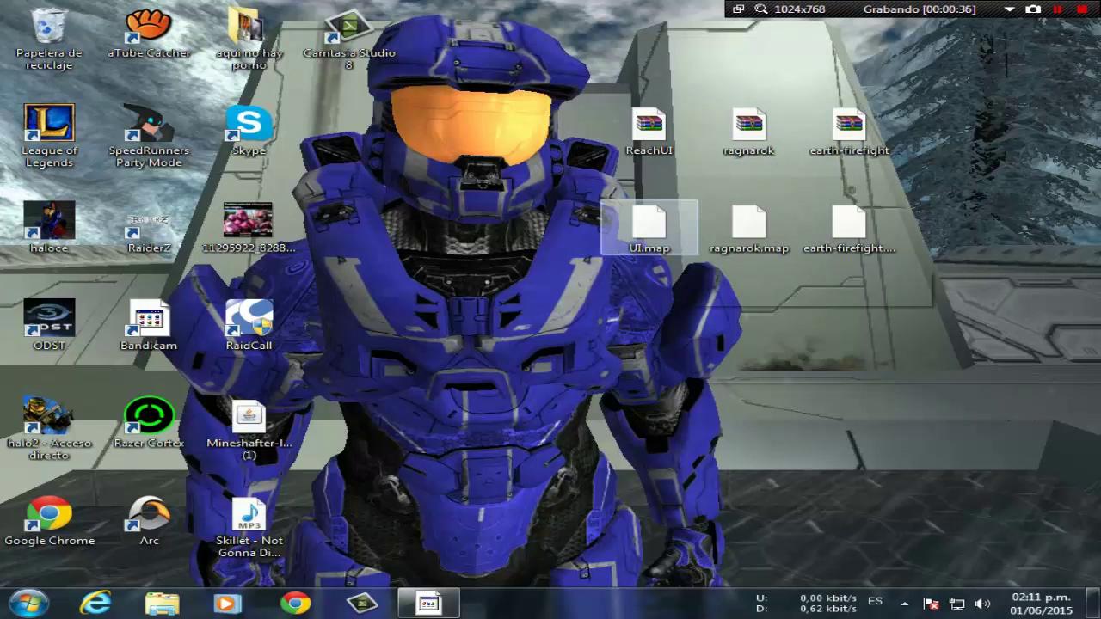
{"action": "mouse_move", "coordinate": [737, 249]}
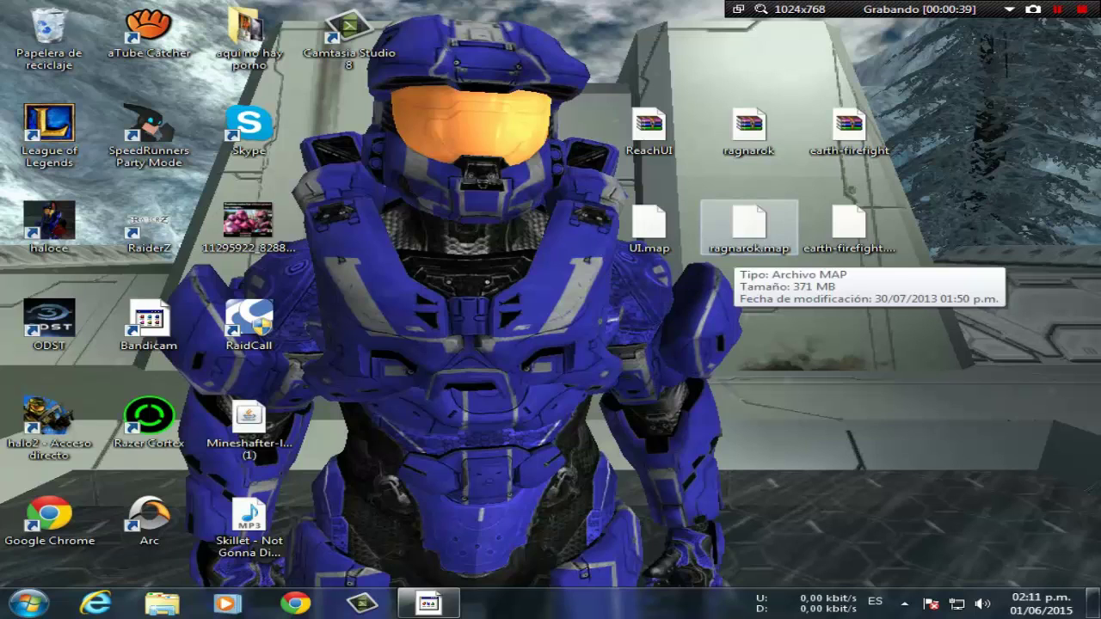
{"action": "left_click", "coordinate": [848, 225]}
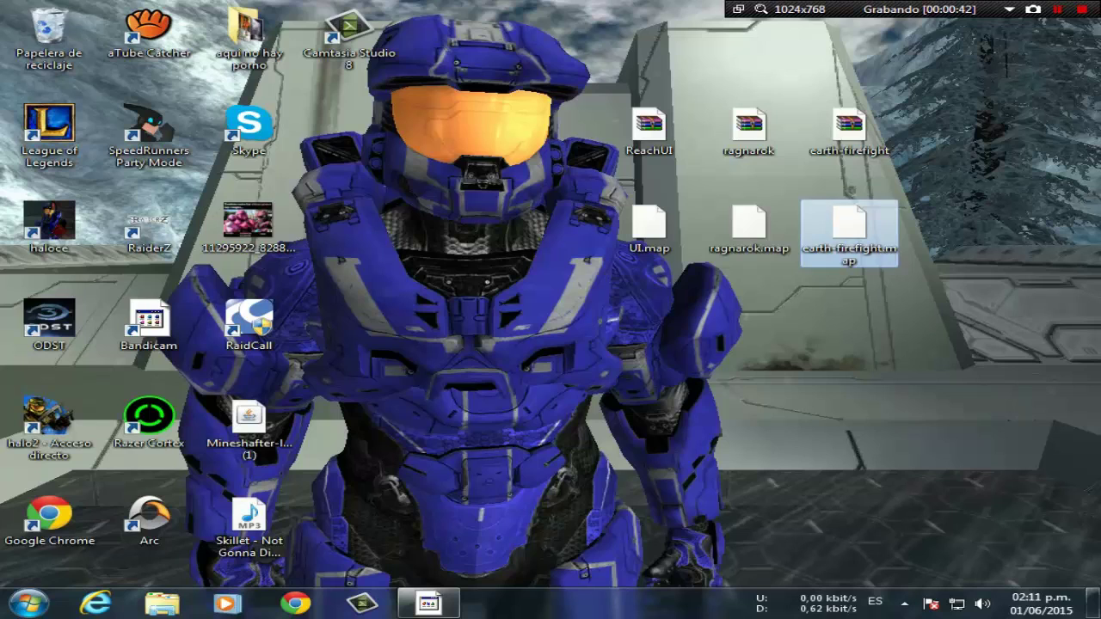
Step: Delete the ReachUI, ragnarok and earth-firefight archives and permanently empty the recycle bin
{"action": "left_click_drag", "start_coordinate": [575, 159], "coordinate": [900, 101]}
{"action": "left_click_drag", "start_coordinate": [893, 140], "coordinate": [44, 29]}
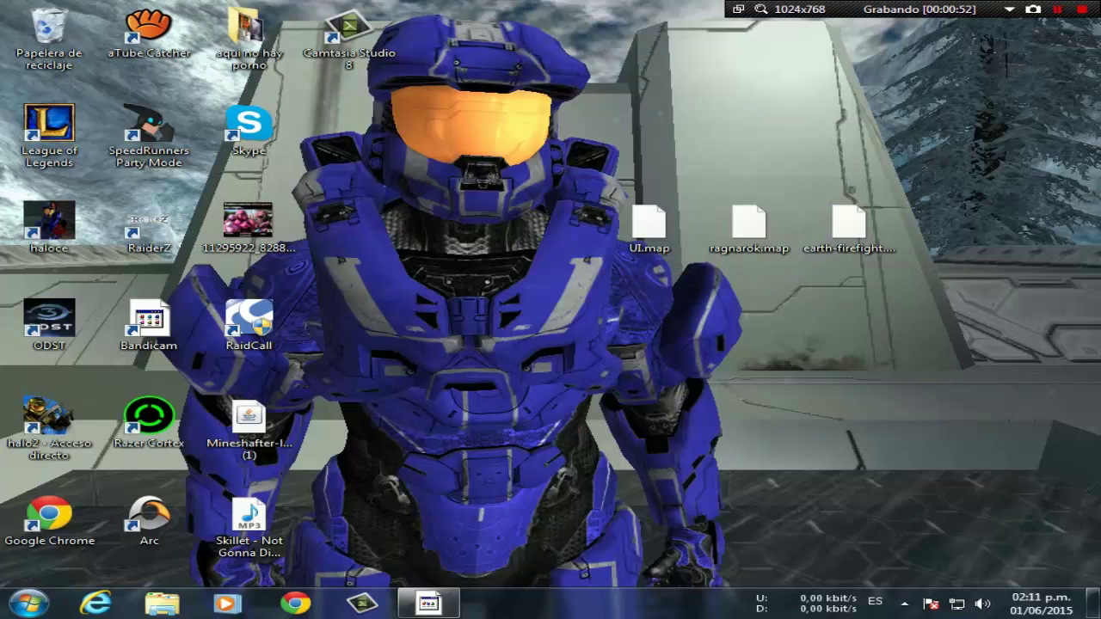
{"action": "right_click", "coordinate": [45, 25]}
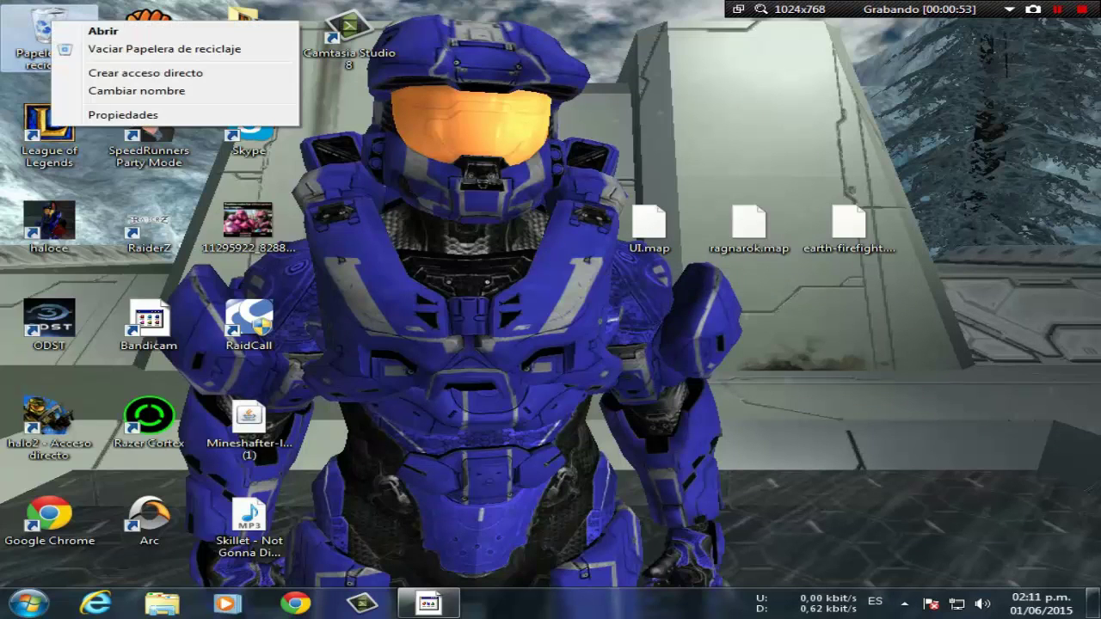
{"action": "left_click", "coordinate": [129, 46]}
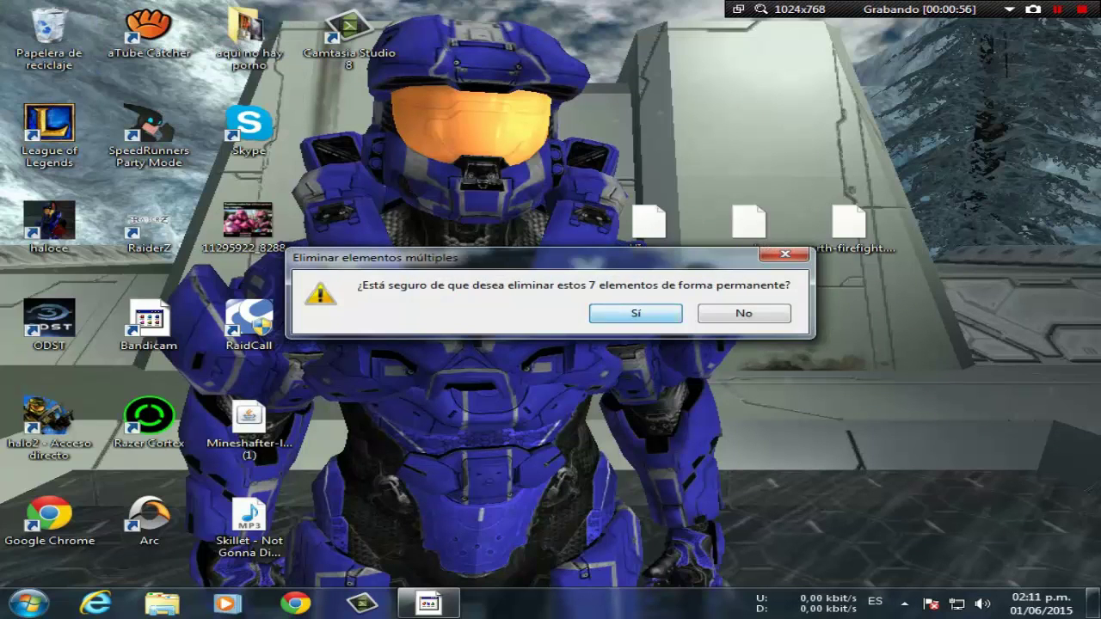
{"action": "key", "text": "Return"}
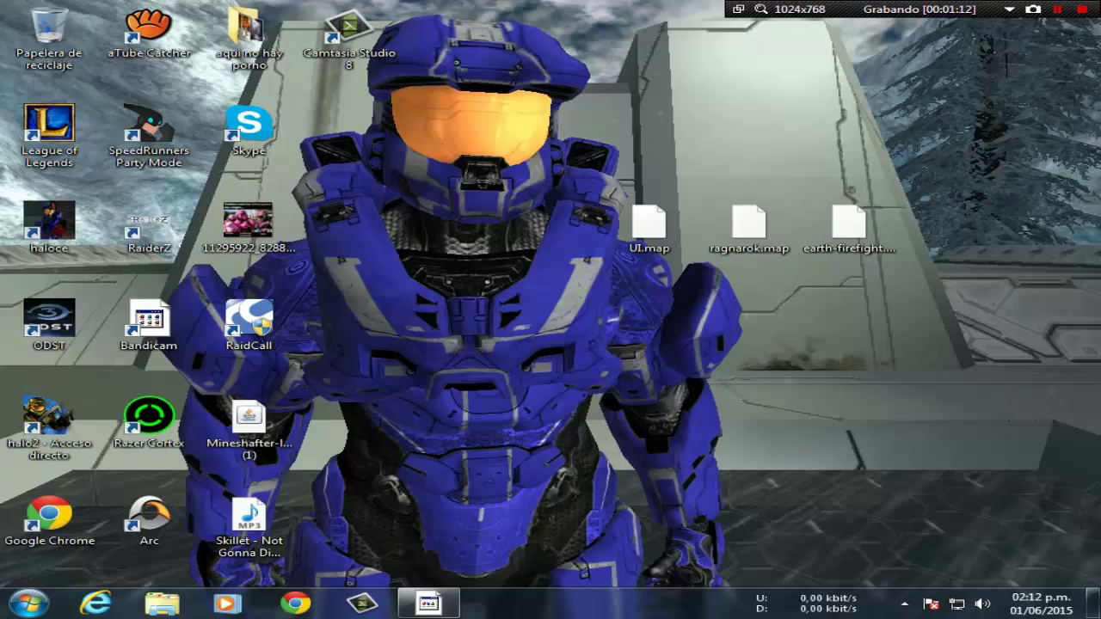
Step: Switch to Google Chrome and load the halomaps.org website
{"action": "left_click", "coordinate": [295, 603]}
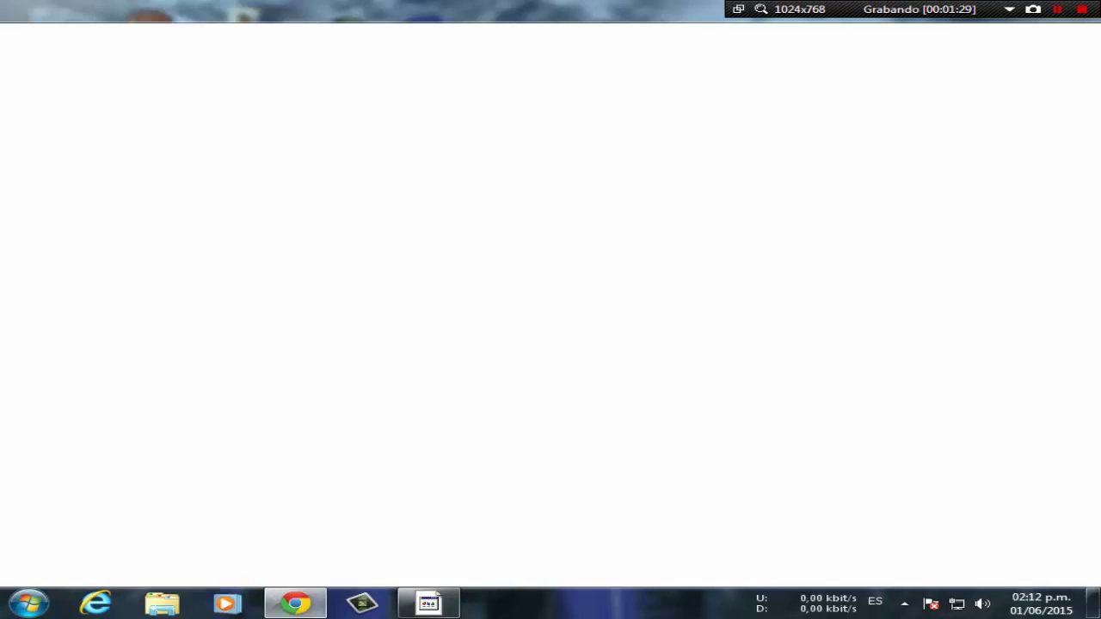
{"action": "key", "text": "super+d"}
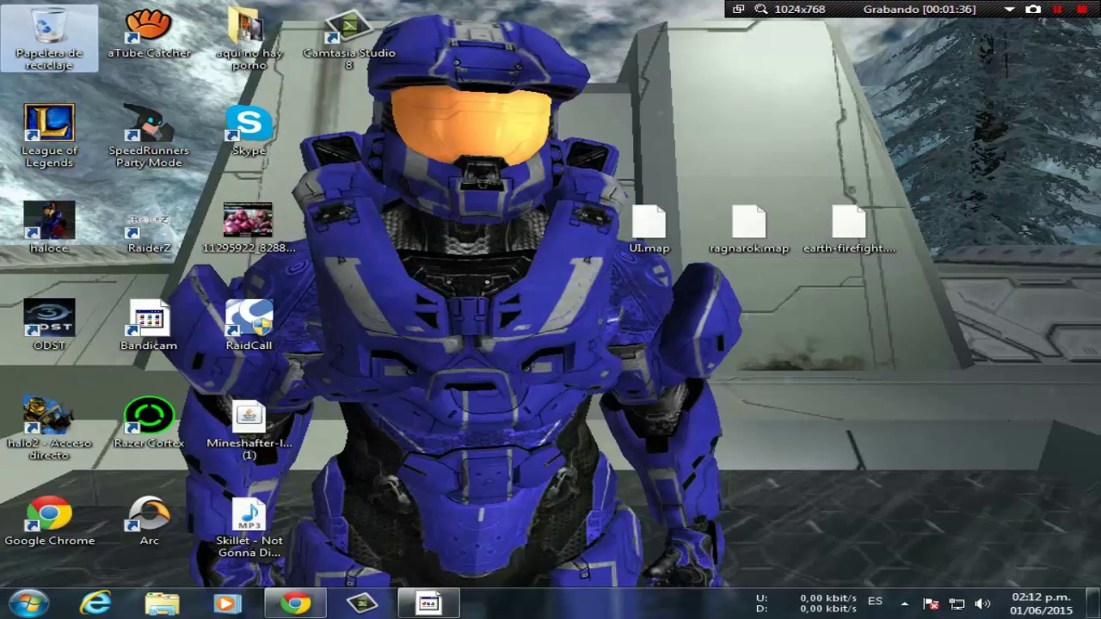
{"action": "left_click_drag", "start_coordinate": [471, 56], "coordinate": [569, 122]}
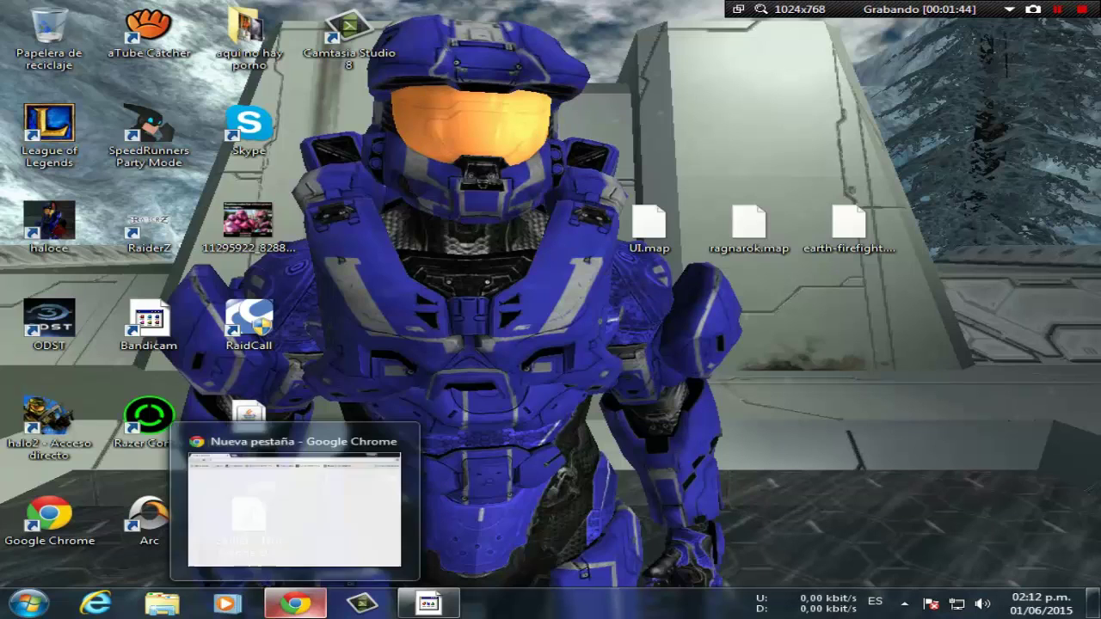
{"action": "left_click", "coordinate": [295, 603]}
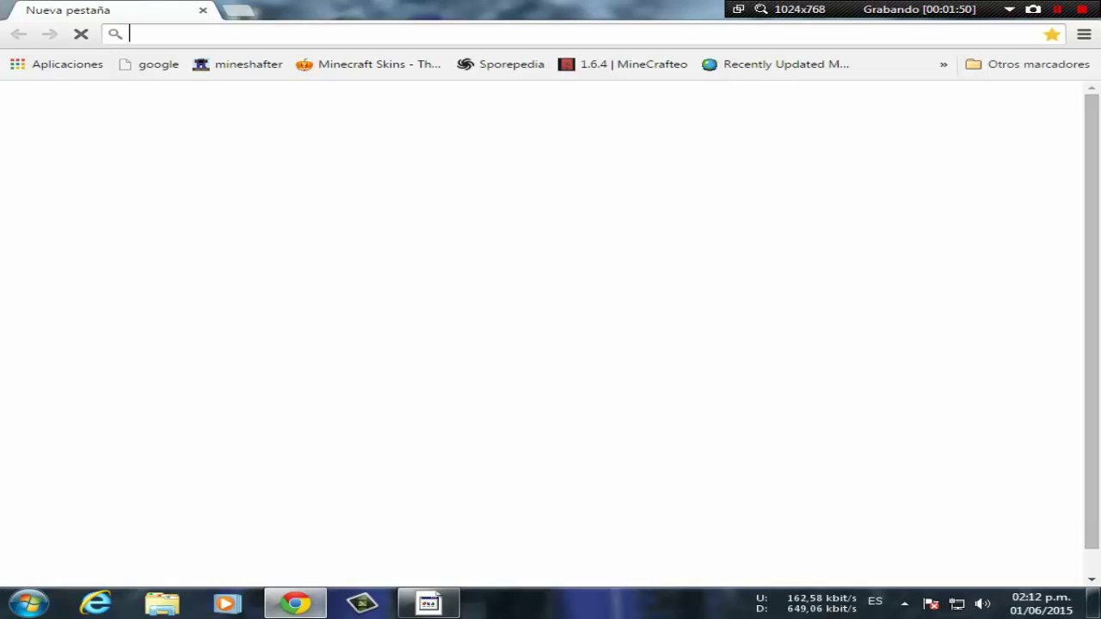
{"action": "type", "text": "halomaps.org"}
{"action": "key", "text": "Return"}
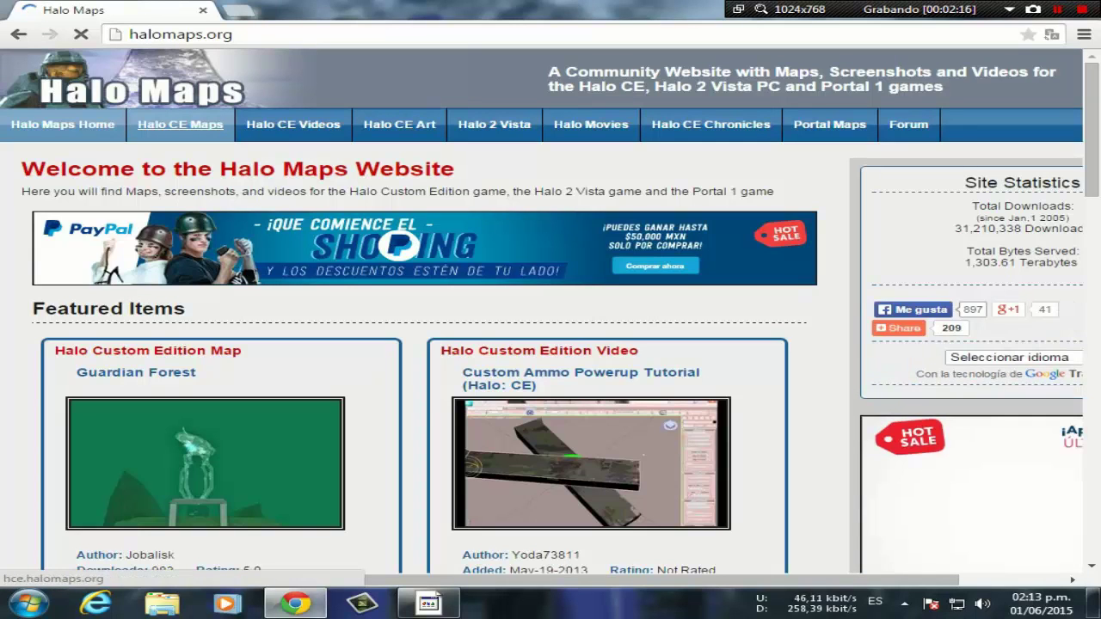
Step: Go to the site's Halo CE Maps area and open its Custom Single Player Maps file section
{"action": "left_click", "coordinate": [180, 124]}
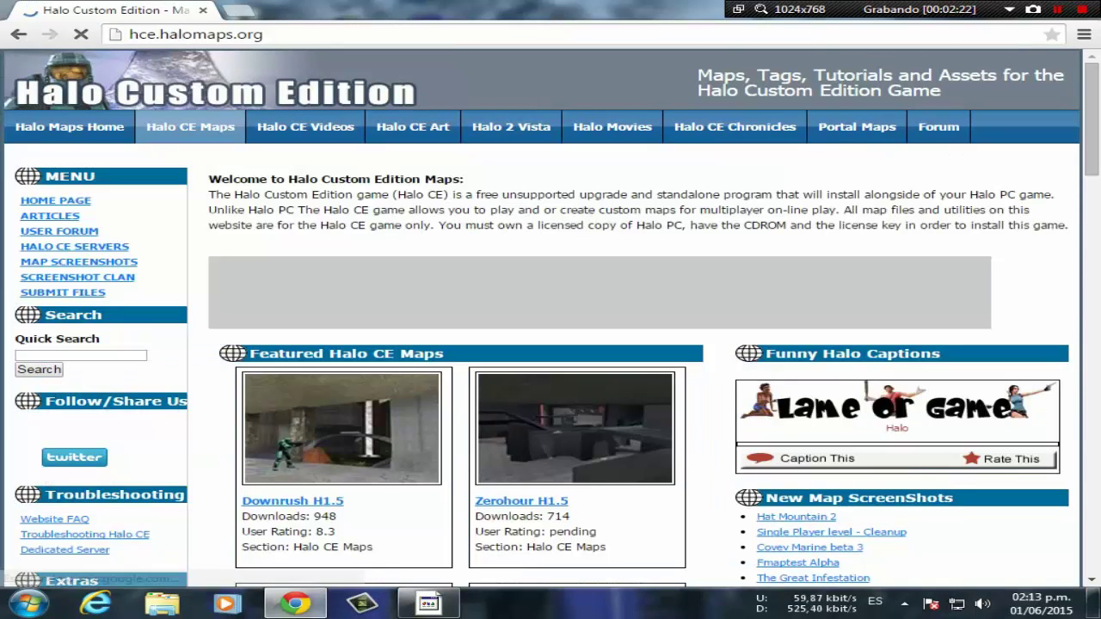
{"action": "scroll", "coordinate": [550, 344], "scroll_direction": "down", "scroll_amount": 2}
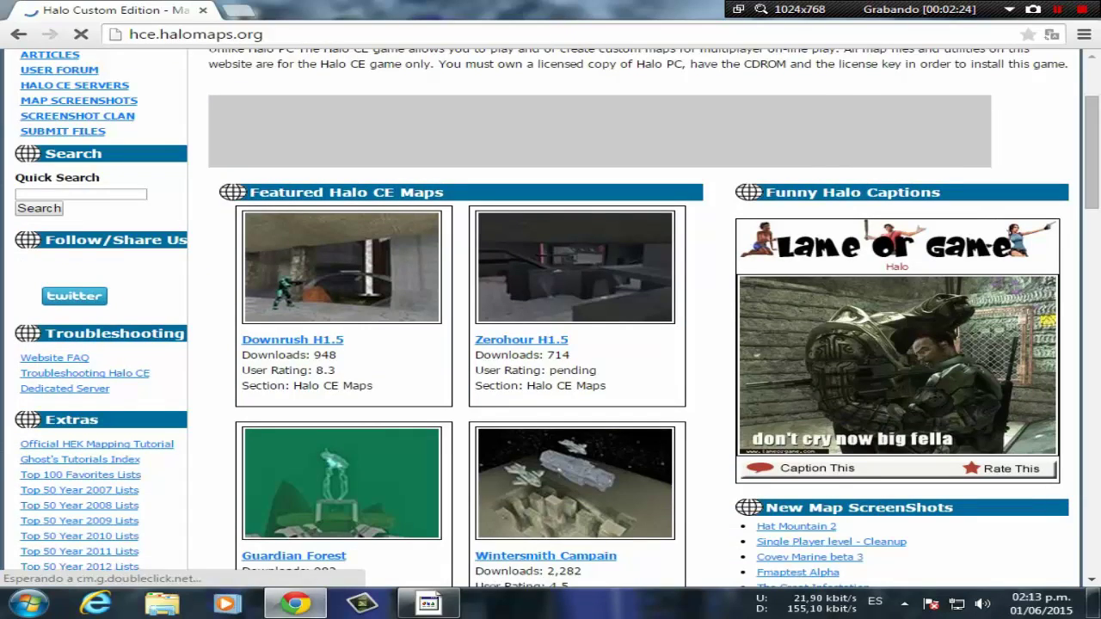
{"action": "scroll", "coordinate": [550, 343], "scroll_direction": "down", "scroll_amount": 1}
{"action": "scroll", "coordinate": [551, 344], "scroll_direction": "down", "scroll_amount": 6}
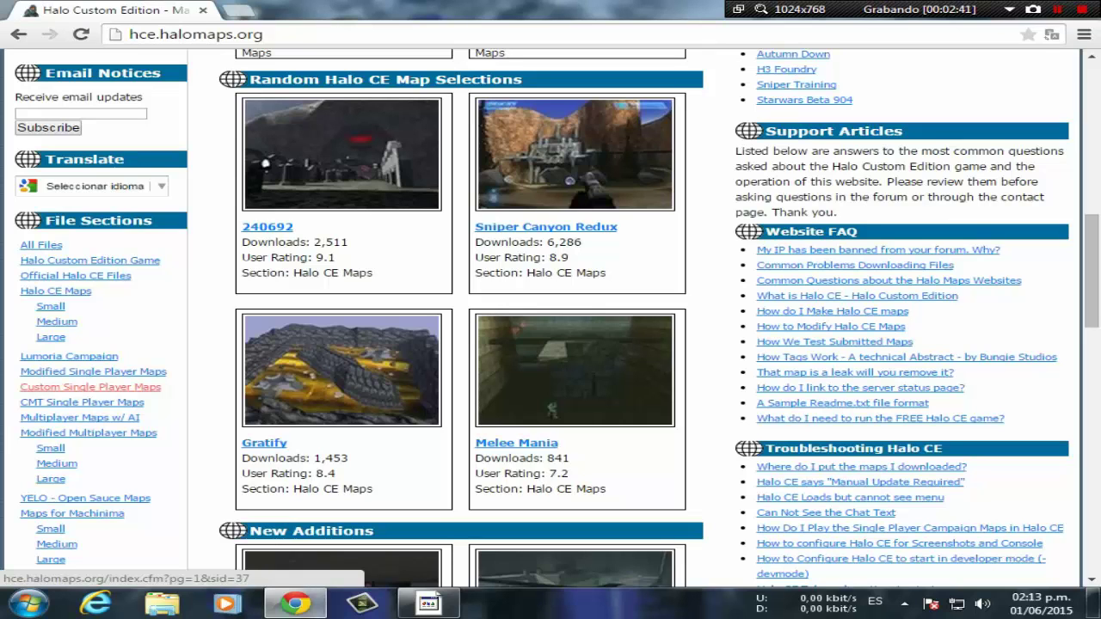
{"action": "left_click", "coordinate": [90, 387]}
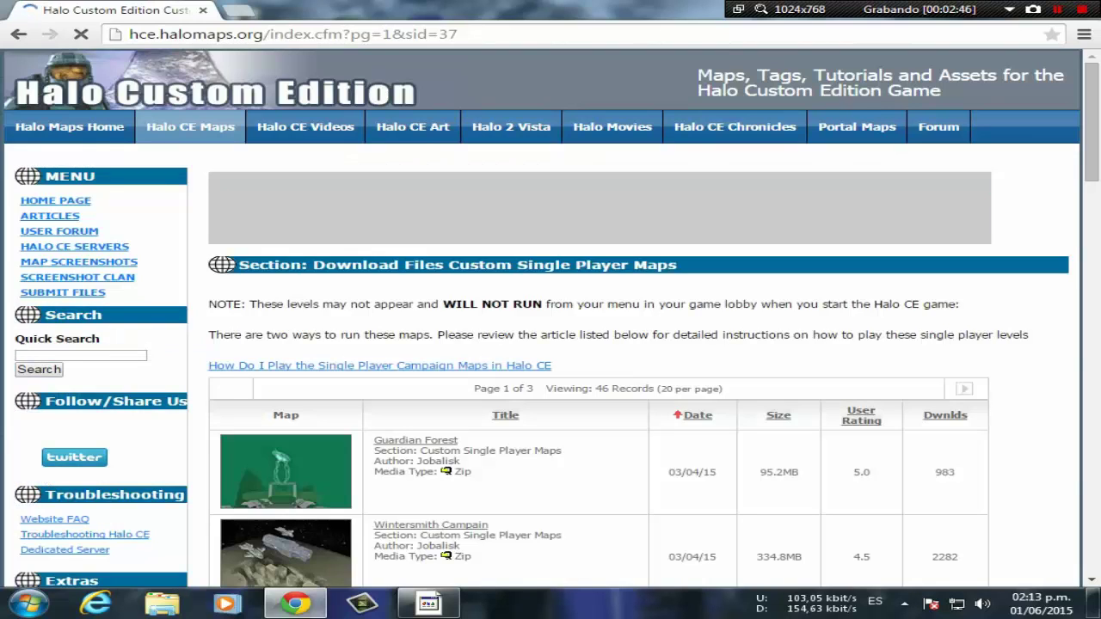
Step: Open the Takedown Project Lawson (parts 1 & 2) map page and view its file details and download link
{"action": "scroll", "coordinate": [550, 344], "scroll_direction": "down", "scroll_amount": 3}
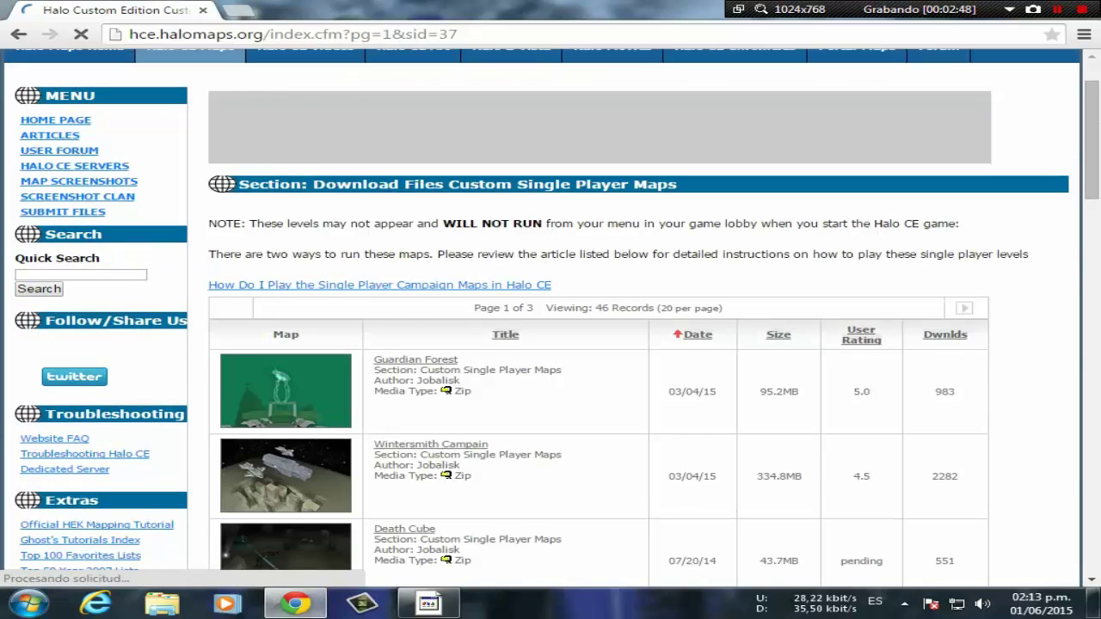
{"action": "scroll", "coordinate": [550, 318], "scroll_direction": "down", "scroll_amount": 1}
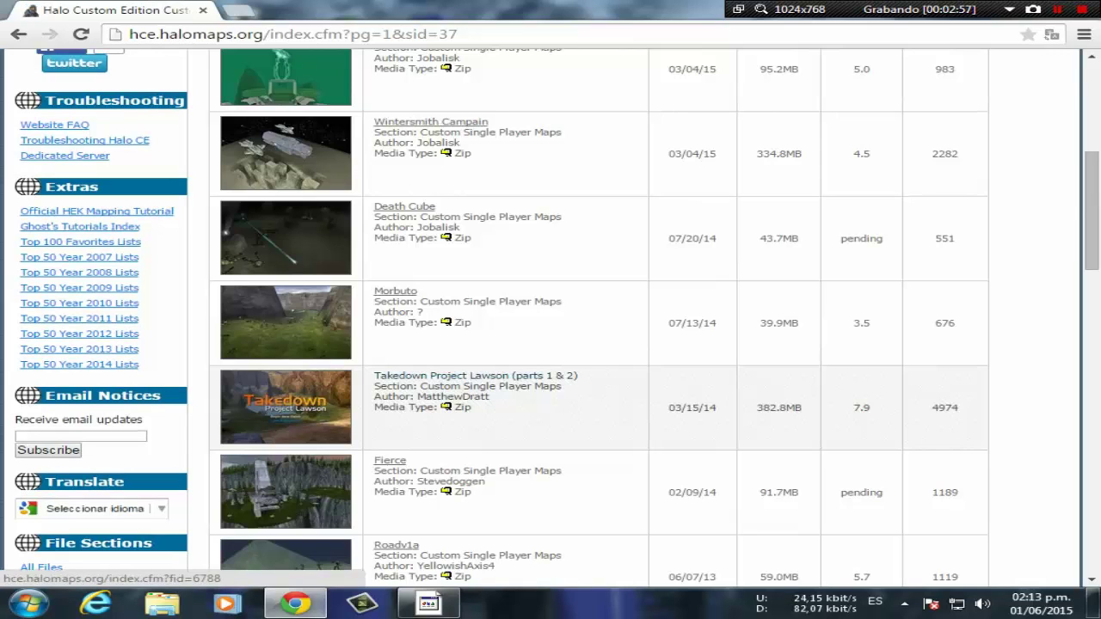
{"action": "left_click", "coordinate": [475, 376]}
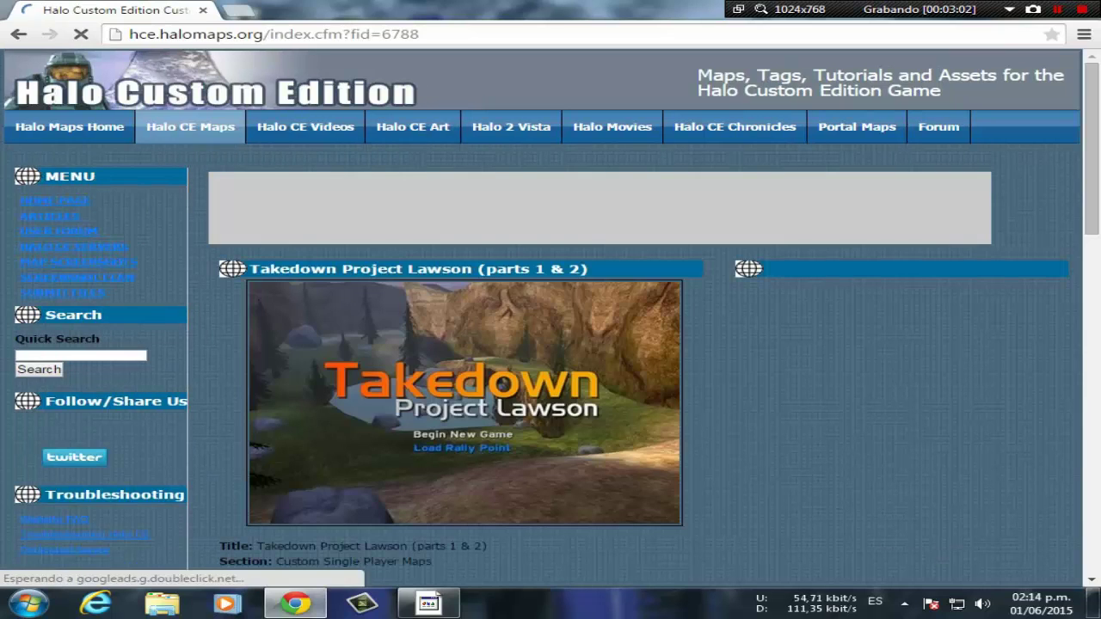
{"action": "scroll", "coordinate": [550, 344], "scroll_direction": "down", "scroll_amount": 1}
{"action": "scroll", "coordinate": [551, 318], "scroll_direction": "down", "scroll_amount": 3}
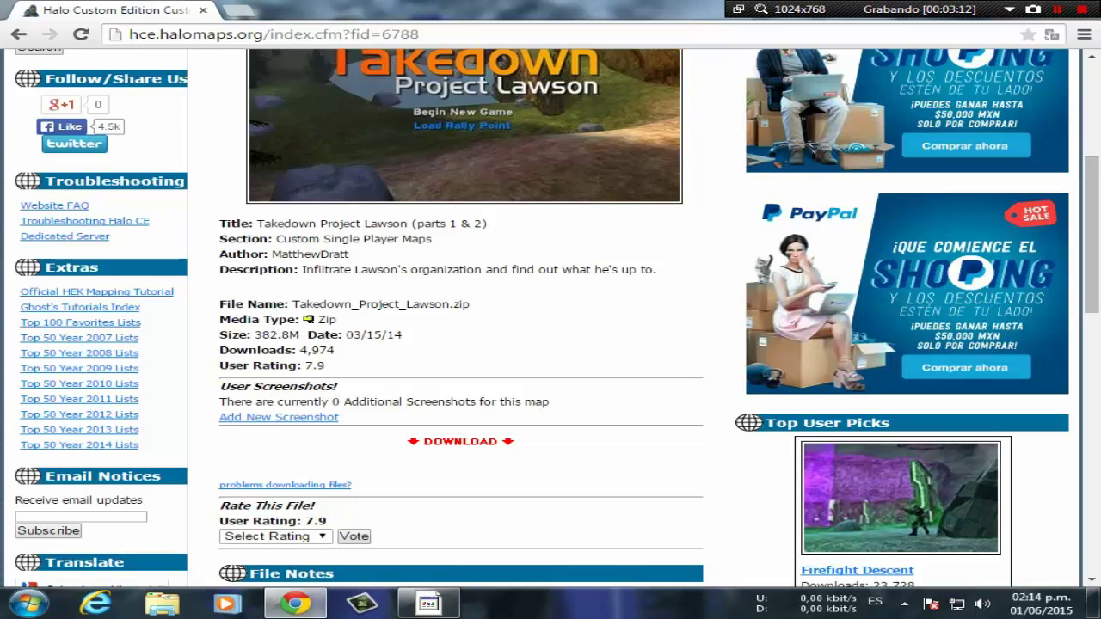
Step: Open the Custom UI Files section and look through the interface map replacements on its first page
{"action": "scroll", "coordinate": [551, 318], "scroll_direction": "down", "scroll_amount": 6}
{"action": "scroll", "coordinate": [550, 318], "scroll_direction": "down", "scroll_amount": 1}
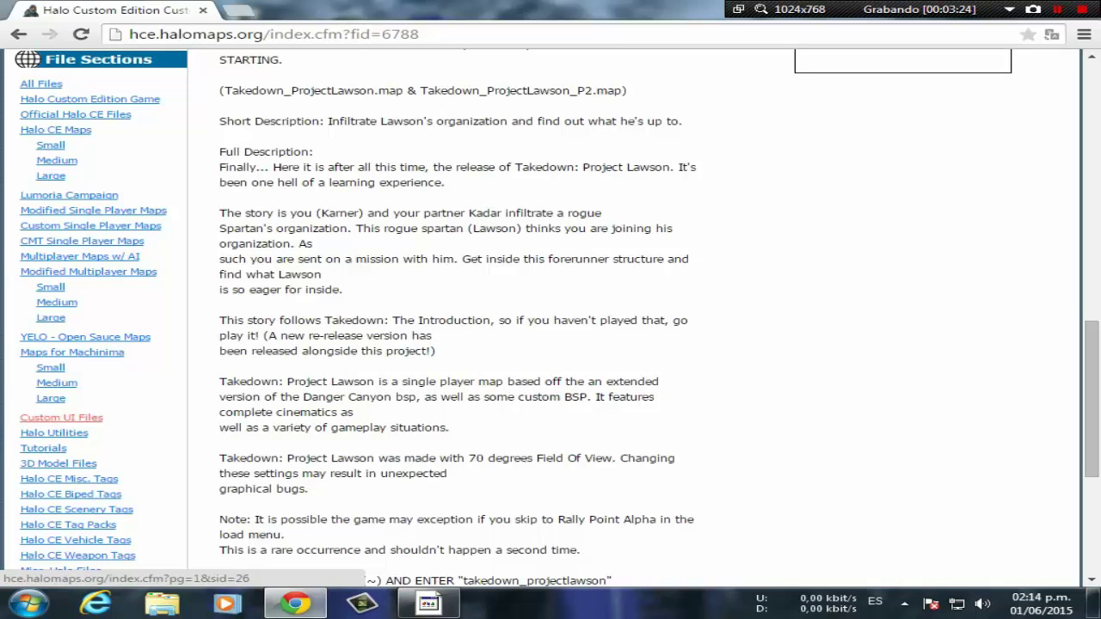
{"action": "left_click", "coordinate": [61, 417]}
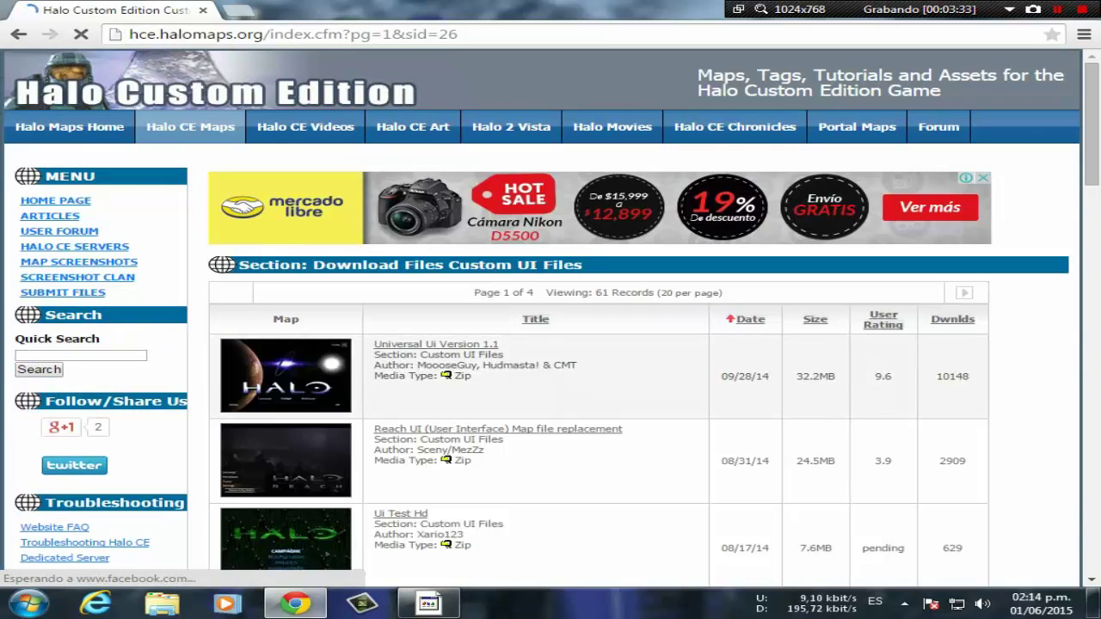
{"action": "scroll", "coordinate": [602, 338], "scroll_direction": "down", "scroll_amount": 3}
{"action": "scroll", "coordinate": [602, 336], "scroll_direction": "down", "scroll_amount": 3}
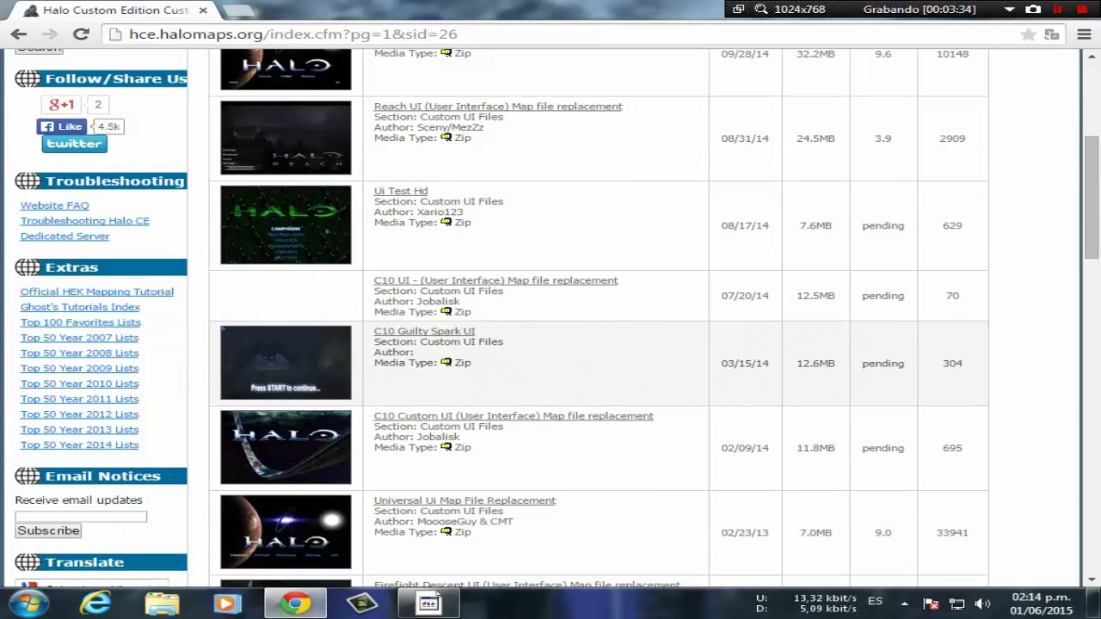
{"action": "scroll", "coordinate": [602, 335], "scroll_direction": "down", "scroll_amount": 2}
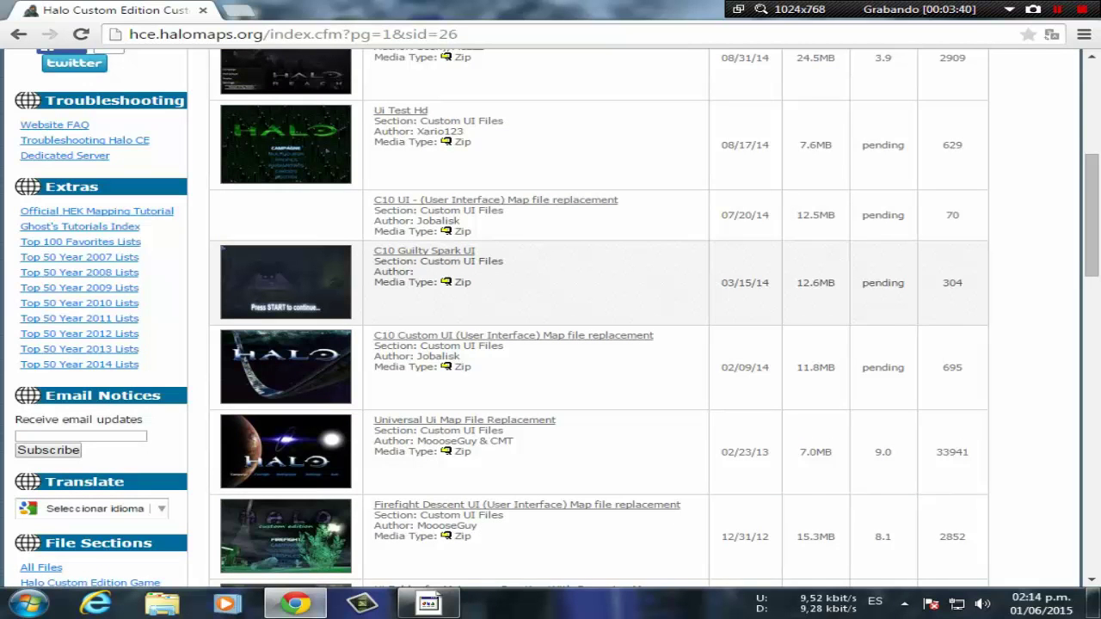
{"action": "scroll", "coordinate": [602, 336], "scroll_direction": "down", "scroll_amount": 20}
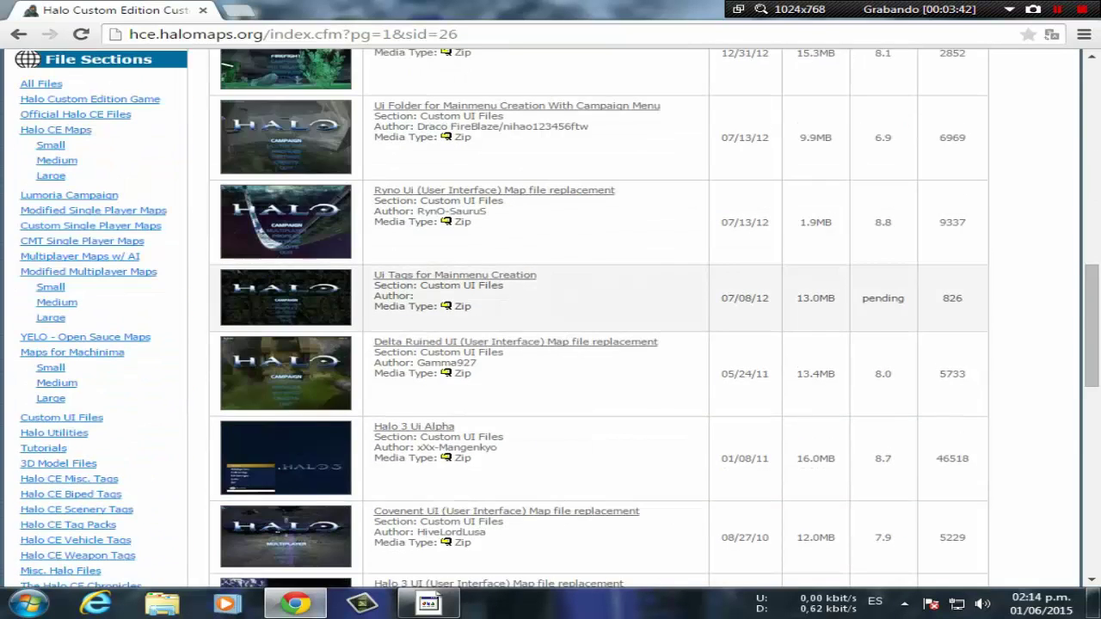
{"action": "scroll", "coordinate": [602, 336], "scroll_direction": "up", "scroll_amount": 7}
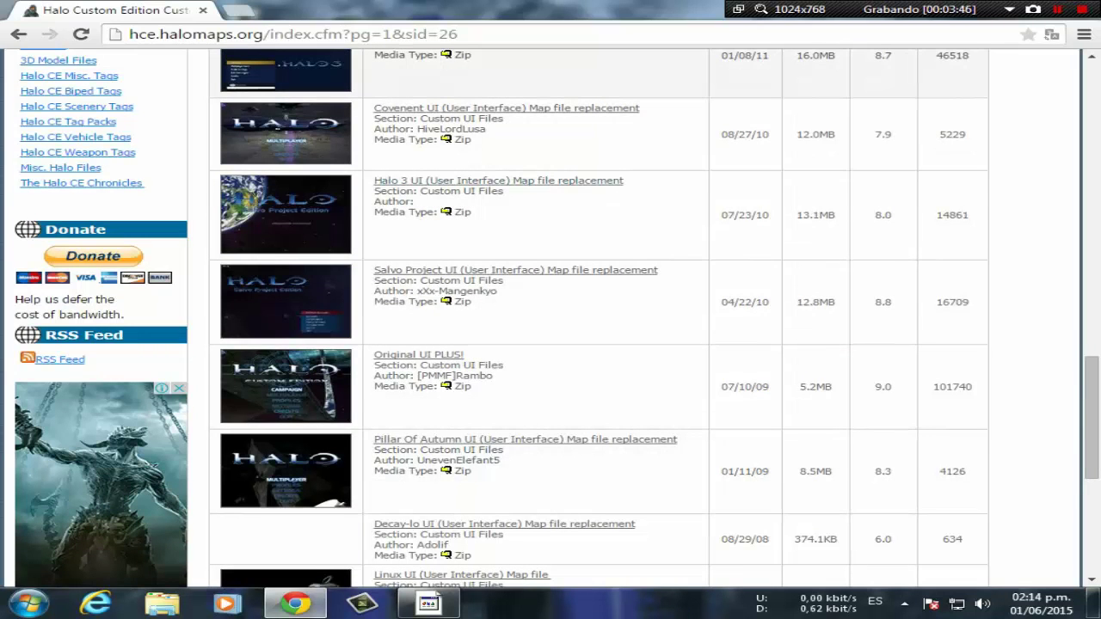
{"action": "scroll", "coordinate": [516, 94], "scroll_direction": "up", "scroll_amount": 2}
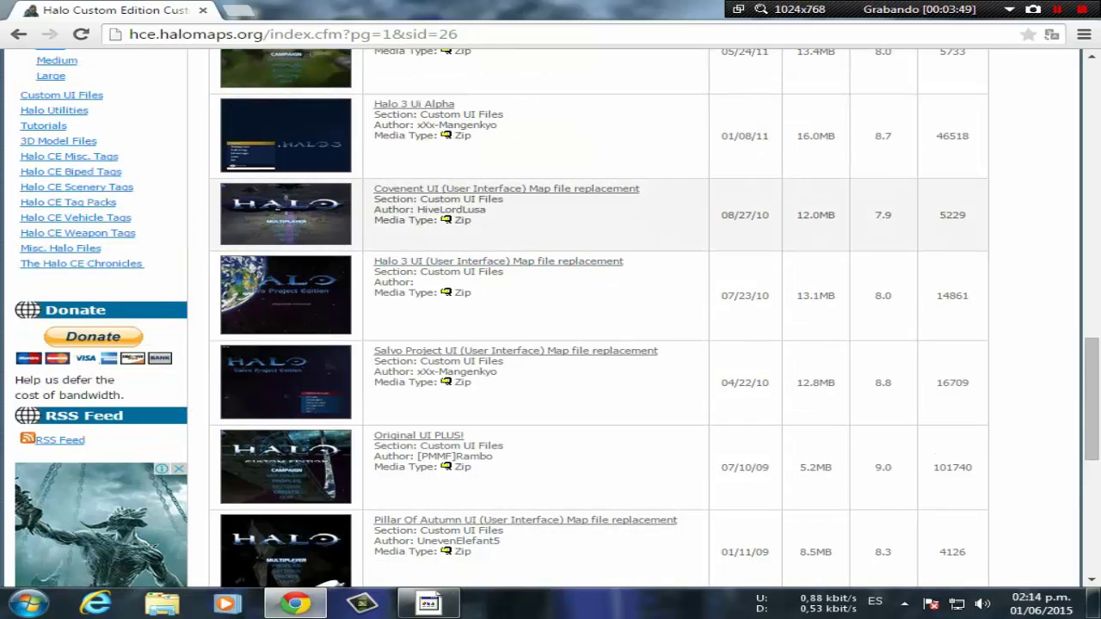
{"action": "scroll", "coordinate": [533, 292], "scroll_direction": "down", "scroll_amount": 5}
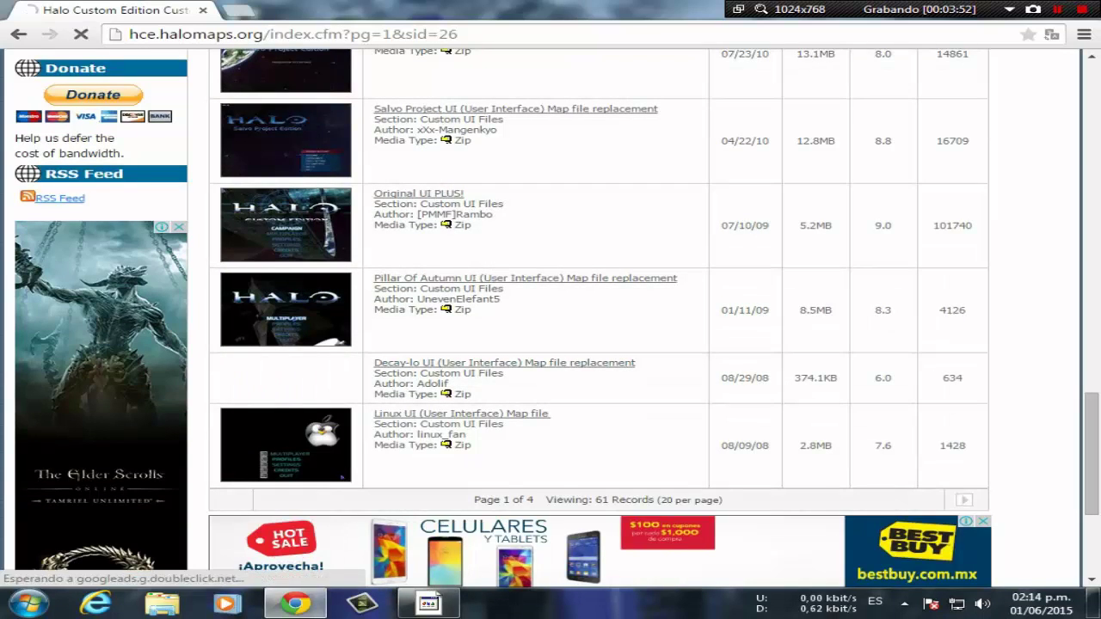
Step: Go to the second page of Custom UI Files and look through the interface replacements listed there
{"action": "left_click", "coordinate": [963, 500]}
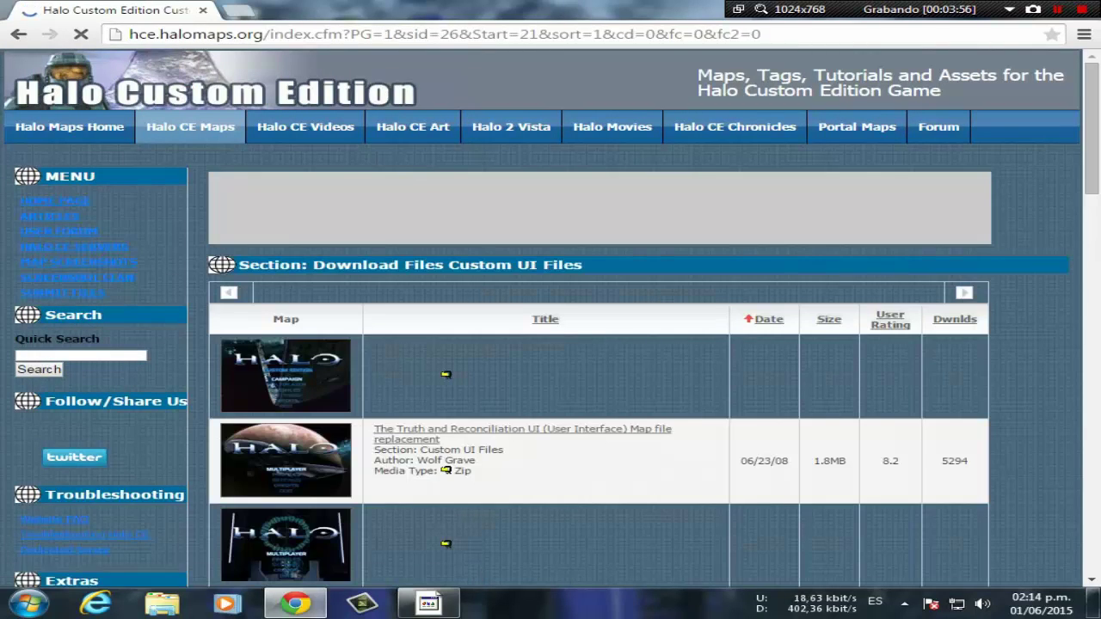
{"action": "scroll", "coordinate": [550, 318], "scroll_direction": "down", "scroll_amount": 1}
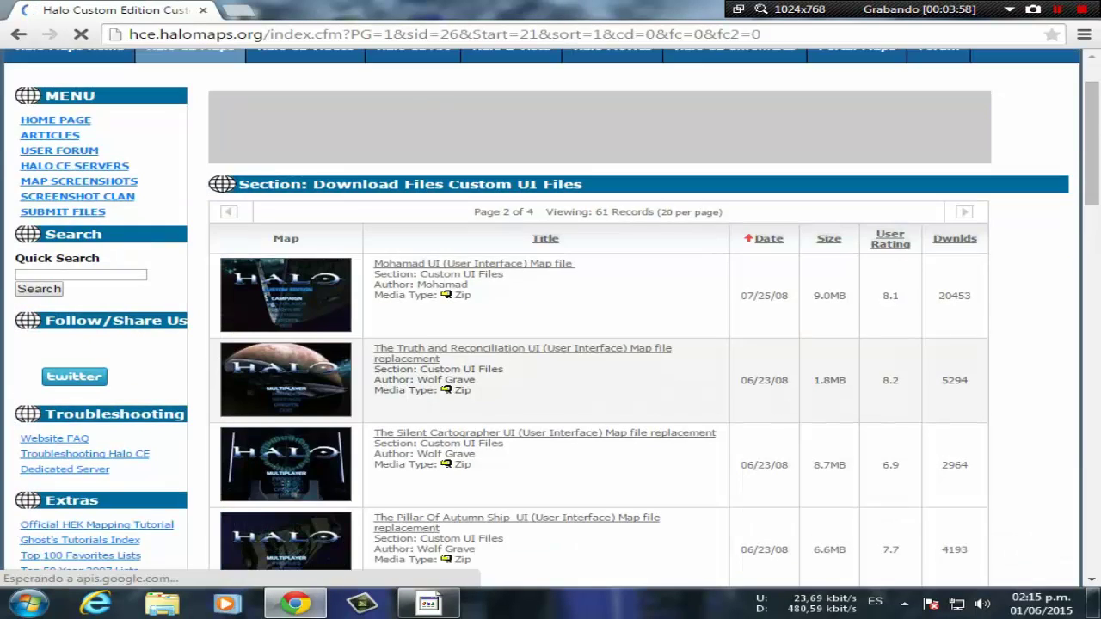
{"action": "scroll", "coordinate": [551, 387], "scroll_direction": "down", "scroll_amount": 2}
{"action": "scroll", "coordinate": [550, 387], "scroll_direction": "down", "scroll_amount": 3}
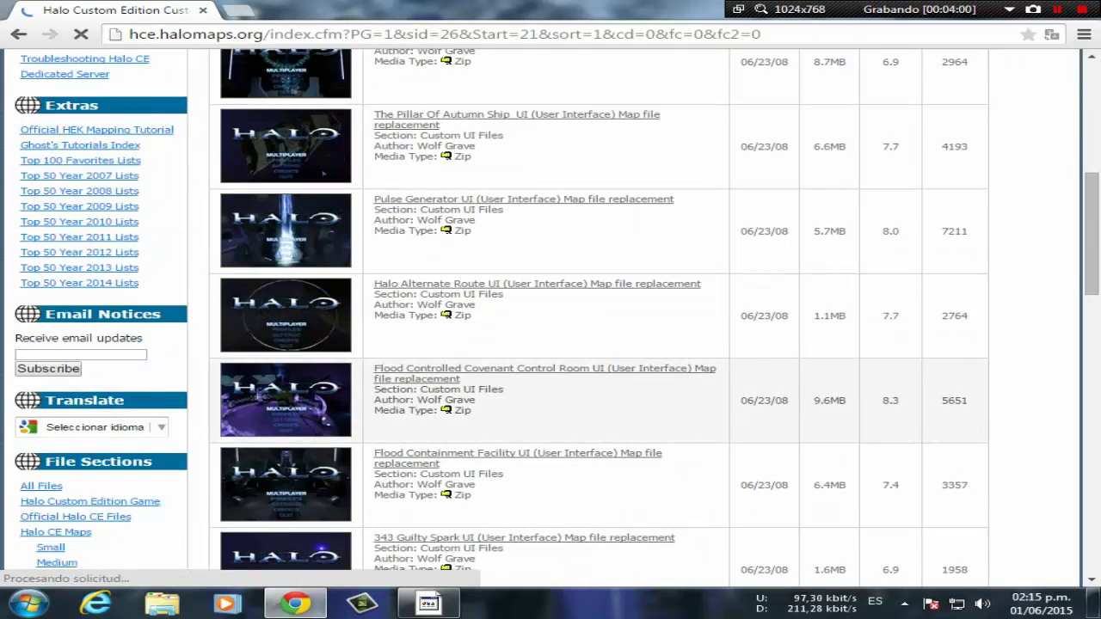
{"action": "scroll", "coordinate": [550, 404], "scroll_direction": "down", "scroll_amount": 3}
{"action": "scroll", "coordinate": [550, 404], "scroll_direction": "down", "scroll_amount": 3}
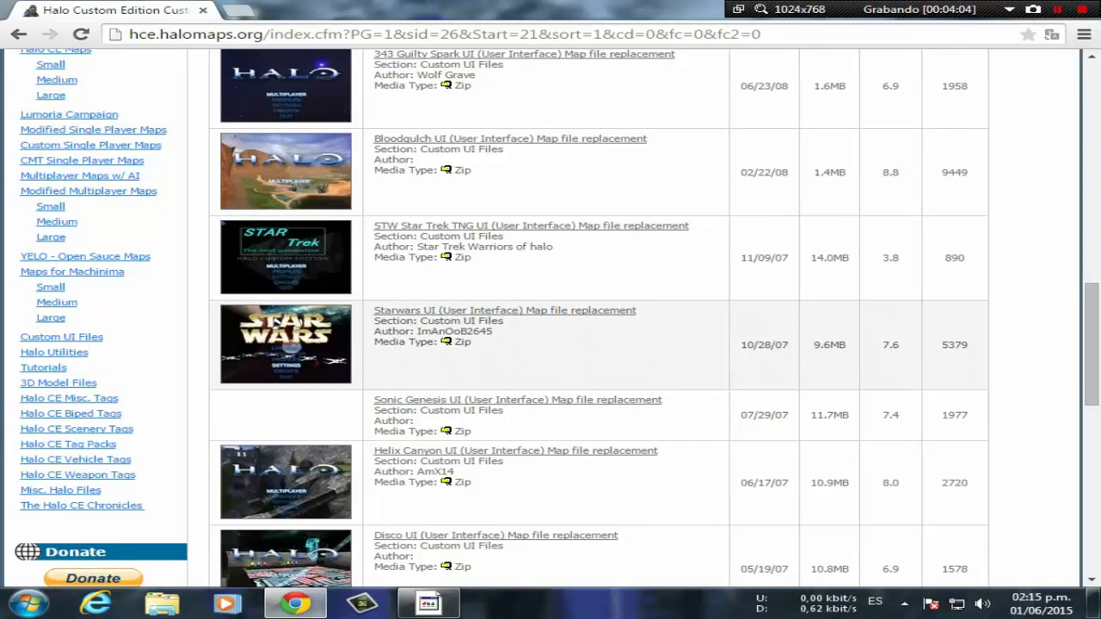
Step: Look through the remaining interface map replacements down to the end of the second Custom UI Files page
{"action": "scroll", "coordinate": [550, 430], "scroll_direction": "down", "scroll_amount": 1}
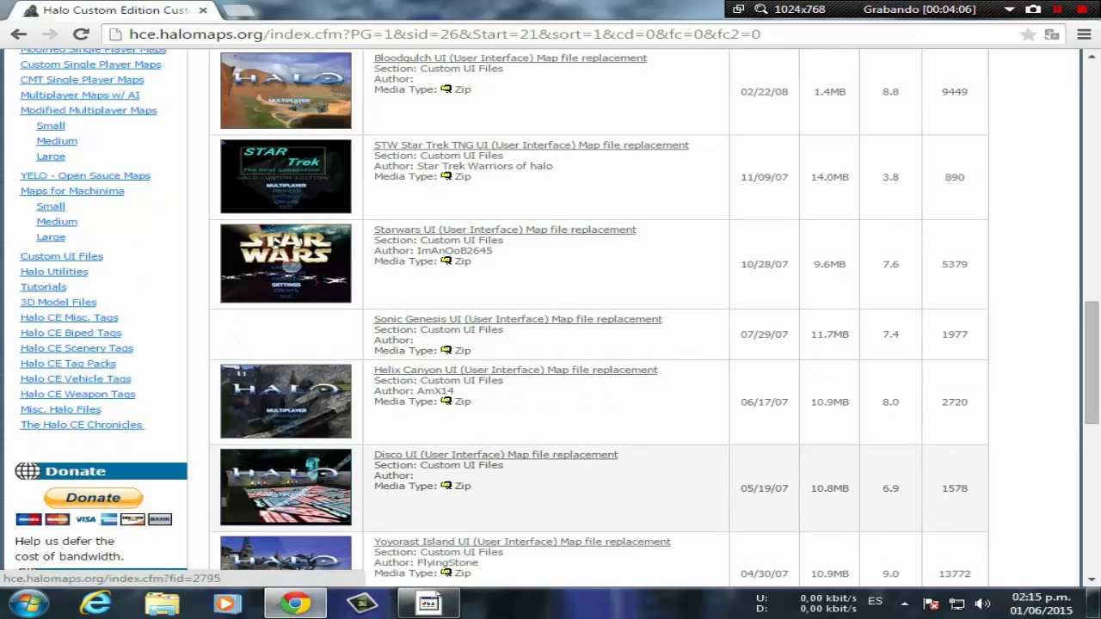
{"action": "scroll", "coordinate": [551, 430], "scroll_direction": "down", "scroll_amount": 1}
{"action": "scroll", "coordinate": [550, 430], "scroll_direction": "down", "scroll_amount": 2}
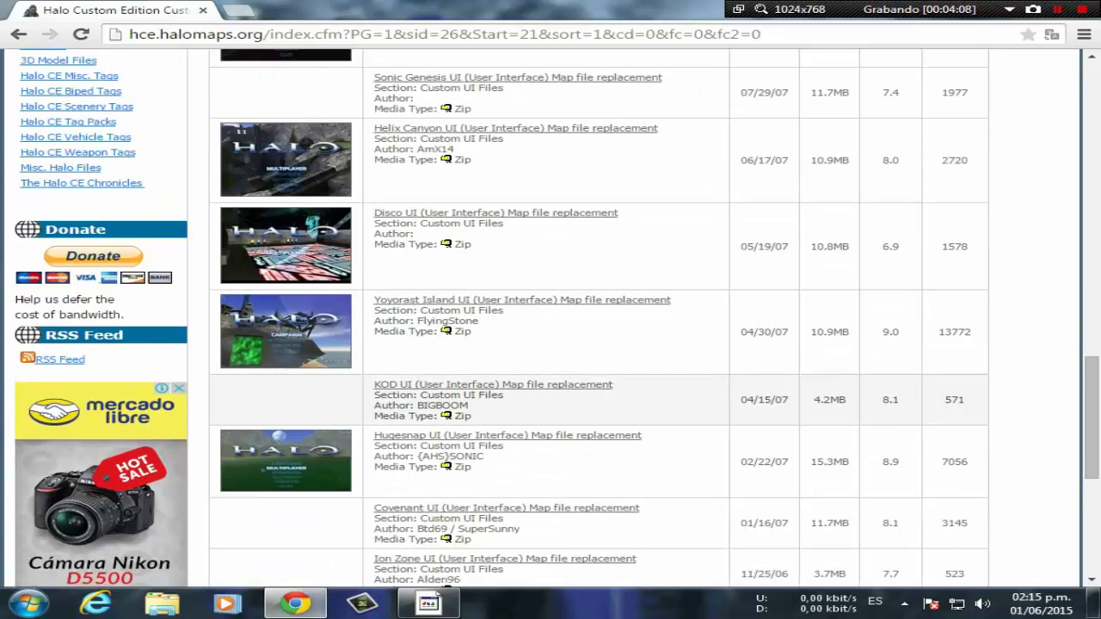
{"action": "scroll", "coordinate": [551, 430], "scroll_direction": "down", "scroll_amount": 5}
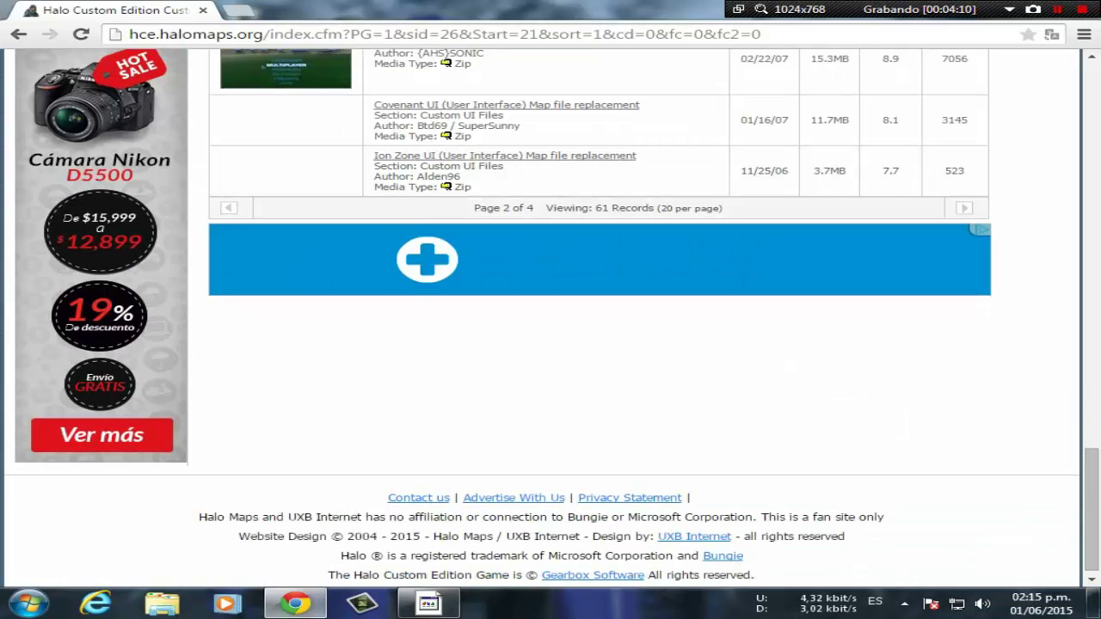
Step: Go to the third page of Custom UI Files and look through all the interface replacements listed there
{"action": "left_click", "coordinate": [963, 207]}
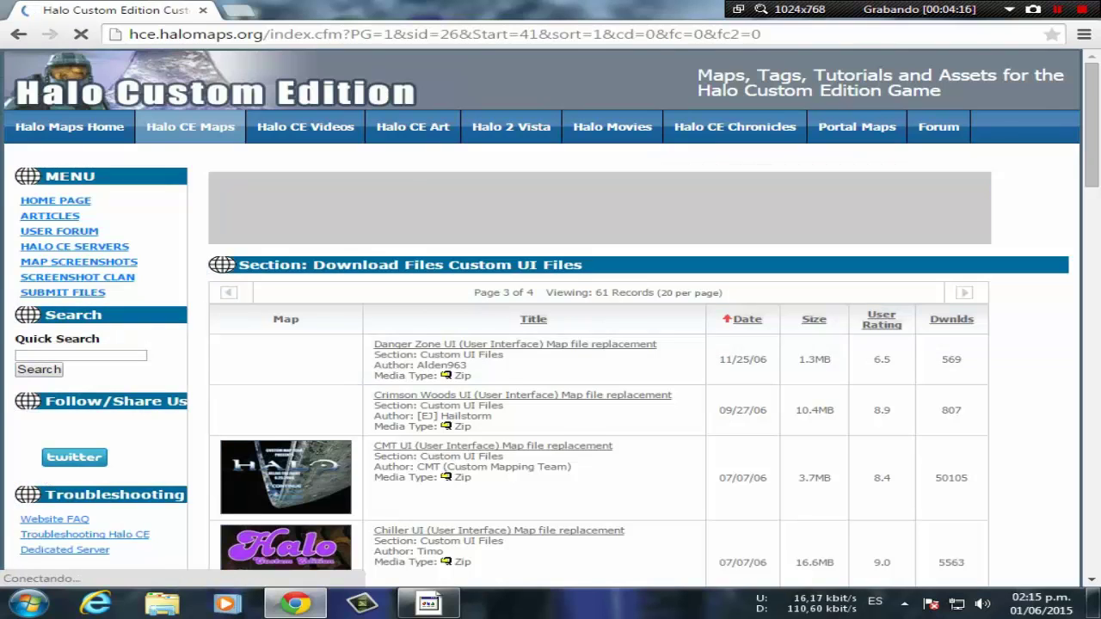
{"action": "scroll", "coordinate": [550, 344], "scroll_direction": "down", "scroll_amount": 3}
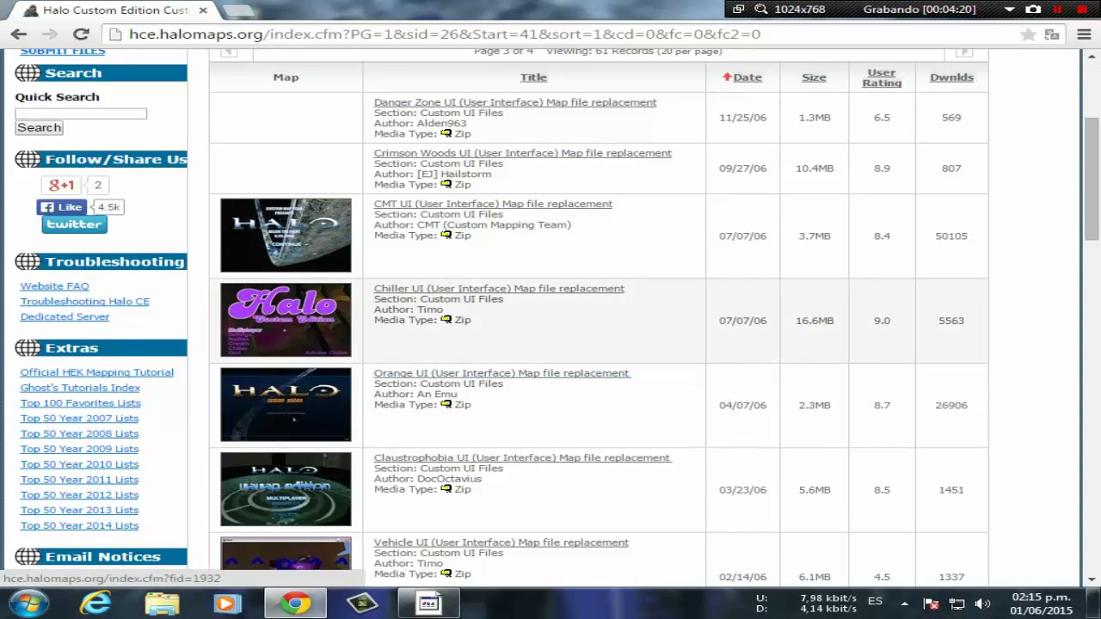
{"action": "right_click", "coordinate": [251, 344]}
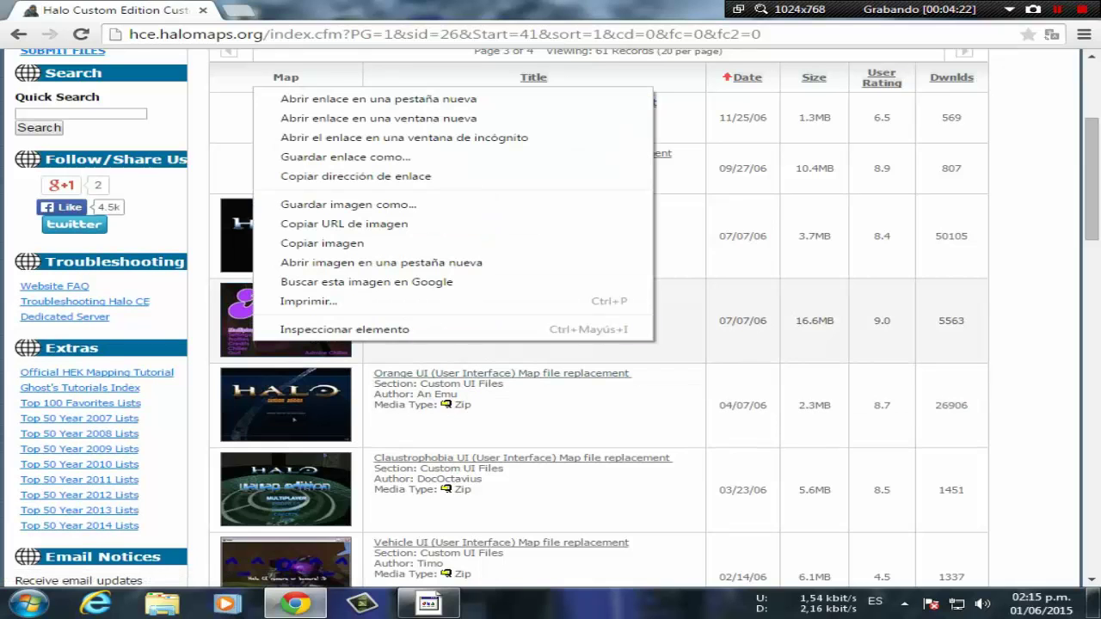
{"action": "key", "text": "Escape"}
{"action": "scroll", "coordinate": [550, 343], "scroll_direction": "down", "scroll_amount": 2}
{"action": "scroll", "coordinate": [550, 301], "scroll_direction": "down", "scroll_amount": 2}
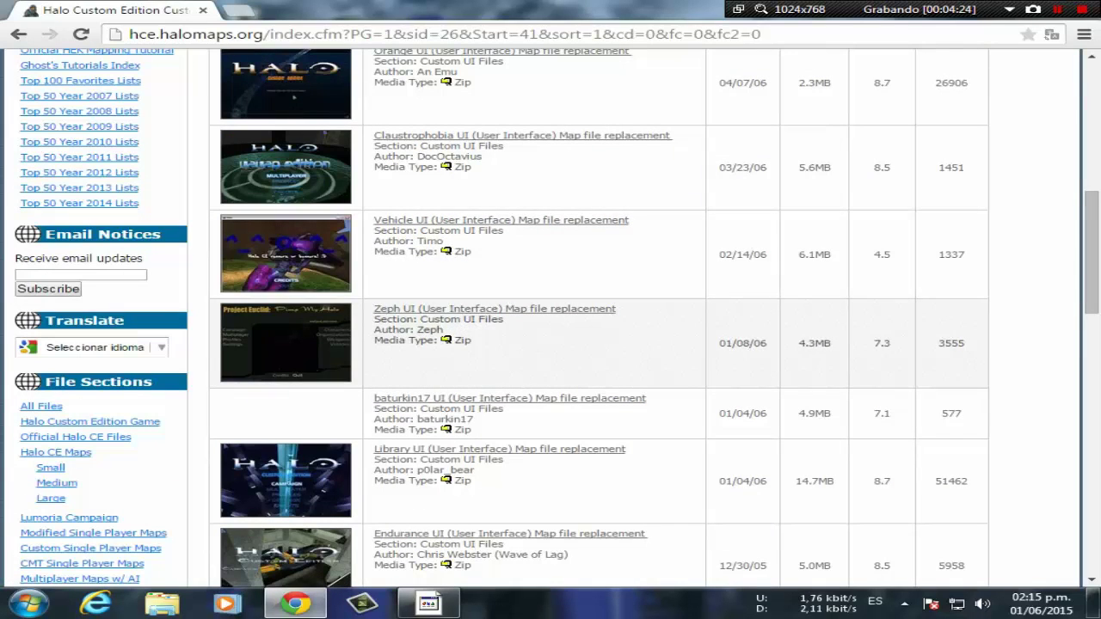
{"action": "scroll", "coordinate": [550, 344], "scroll_direction": "down", "scroll_amount": 1}
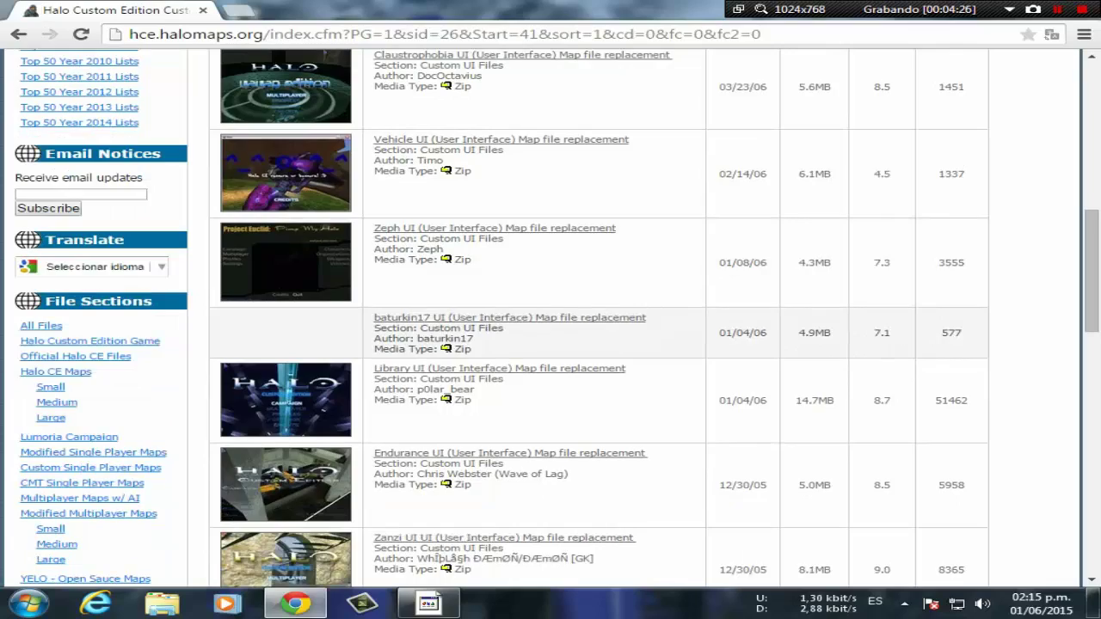
{"action": "scroll", "coordinate": [550, 332], "scroll_direction": "down", "scroll_amount": 15}
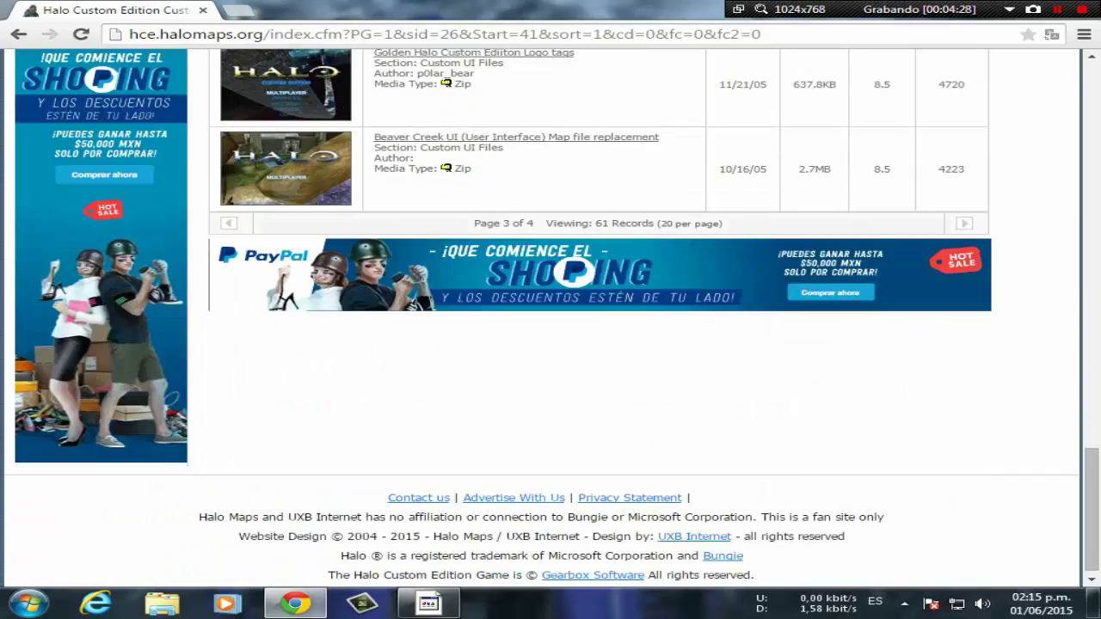
Step: Open the Zeph UI map file replacement page and read its section, file details and file notes
{"action": "scroll", "coordinate": [441, 558], "scroll_direction": "up", "scroll_amount": 15}
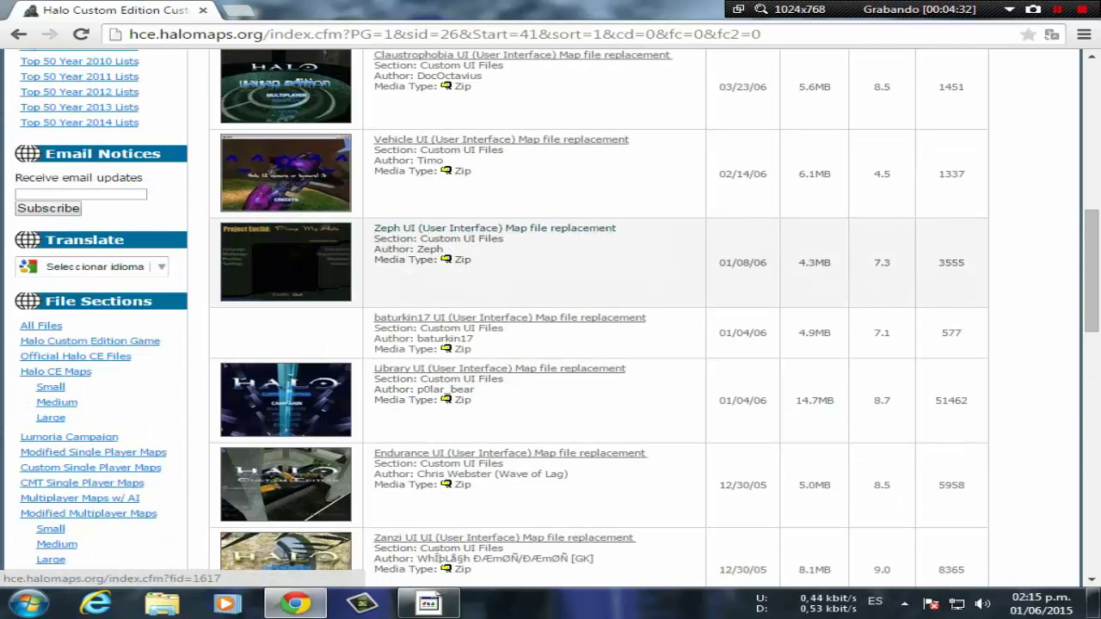
{"action": "left_click", "coordinate": [440, 559]}
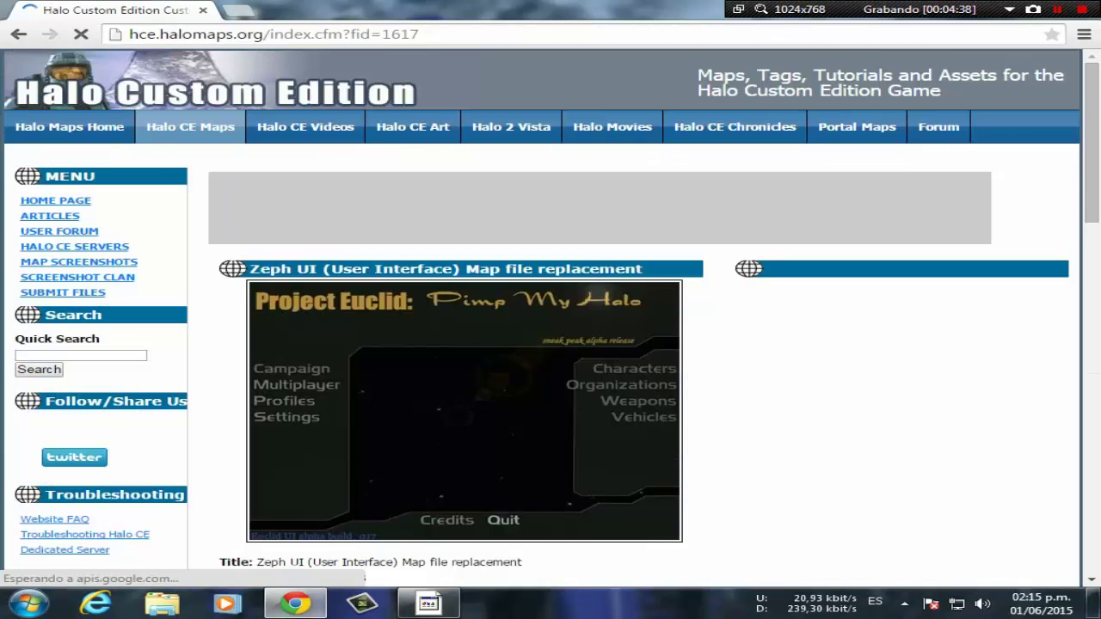
{"action": "scroll", "coordinate": [550, 344], "scroll_direction": "down", "scroll_amount": 2}
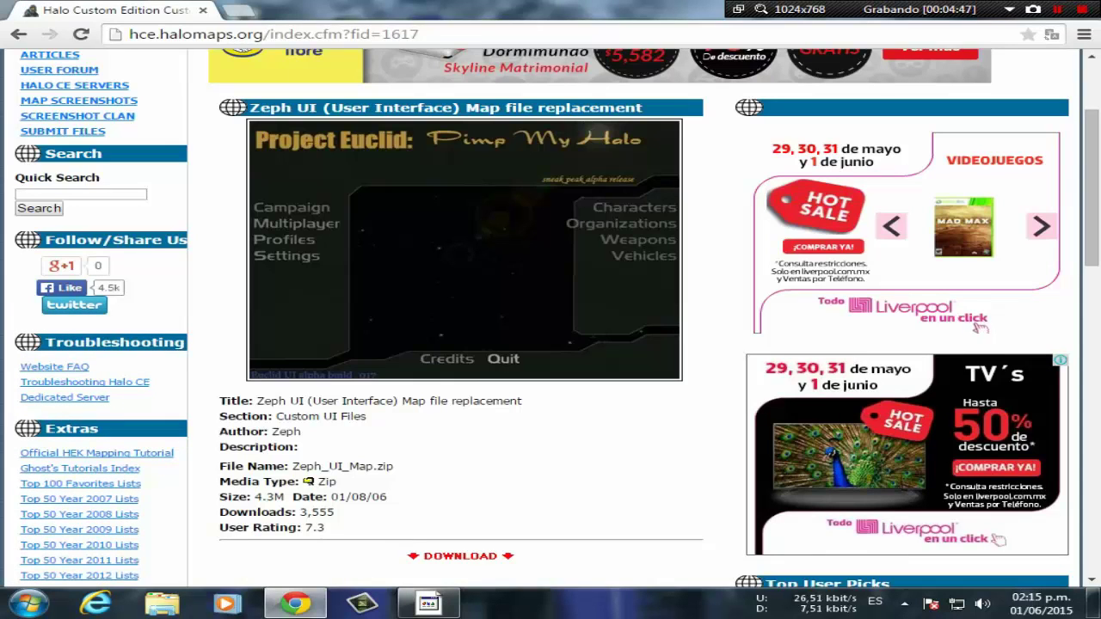
{"action": "left_click_drag", "start_coordinate": [366, 416], "coordinate": [219, 417]}
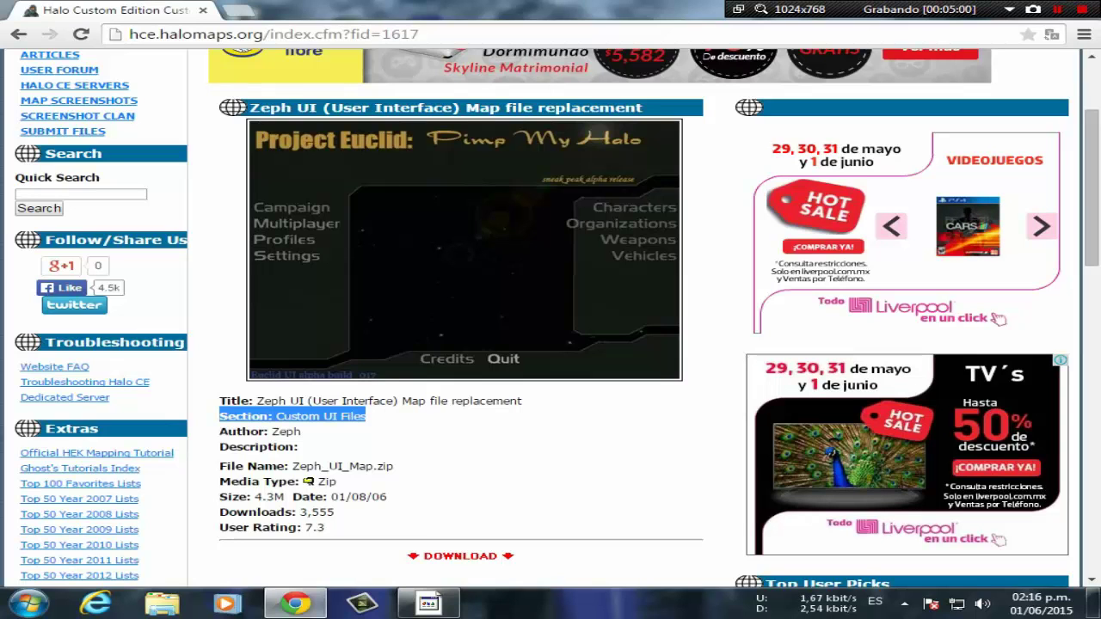
{"action": "scroll", "coordinate": [550, 344], "scroll_direction": "down", "scroll_amount": 6}
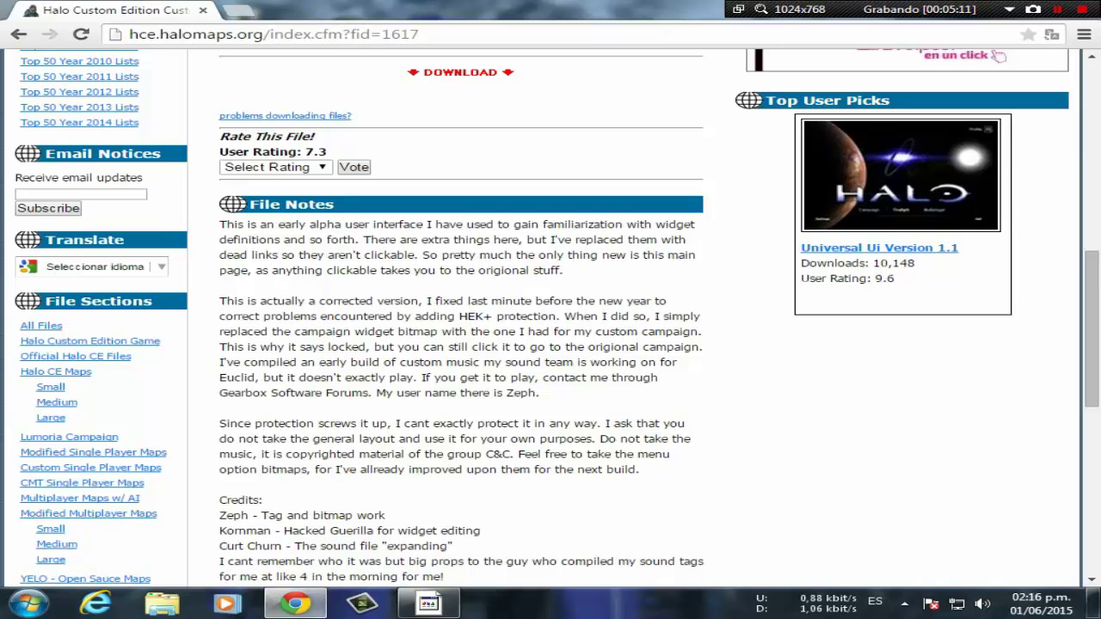
{"action": "scroll", "coordinate": [550, 318], "scroll_direction": "down", "scroll_amount": 1}
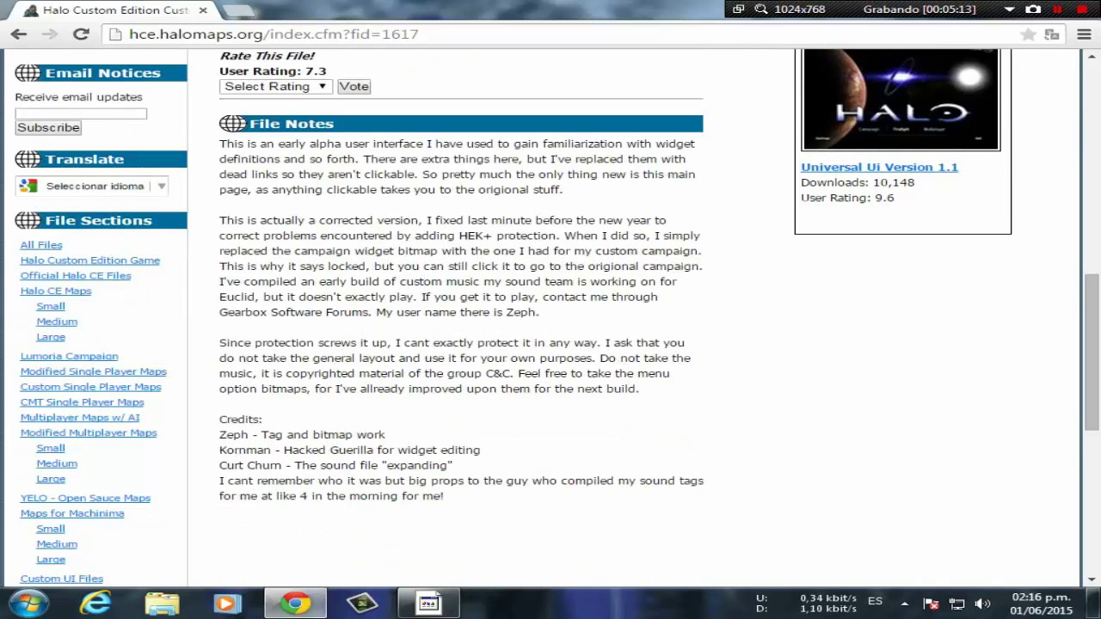
{"action": "scroll", "coordinate": [550, 318], "scroll_direction": "down", "scroll_amount": 1}
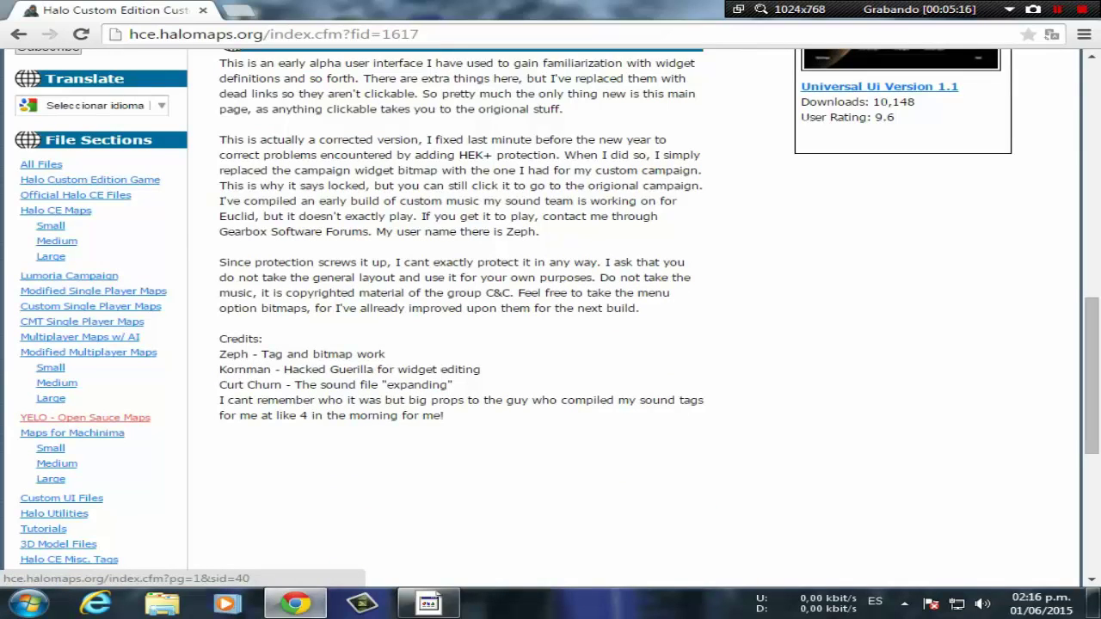
Step: Open the YELO - Open Sauce Maps section and look through the maps on its first page
{"action": "left_click", "coordinate": [85, 417]}
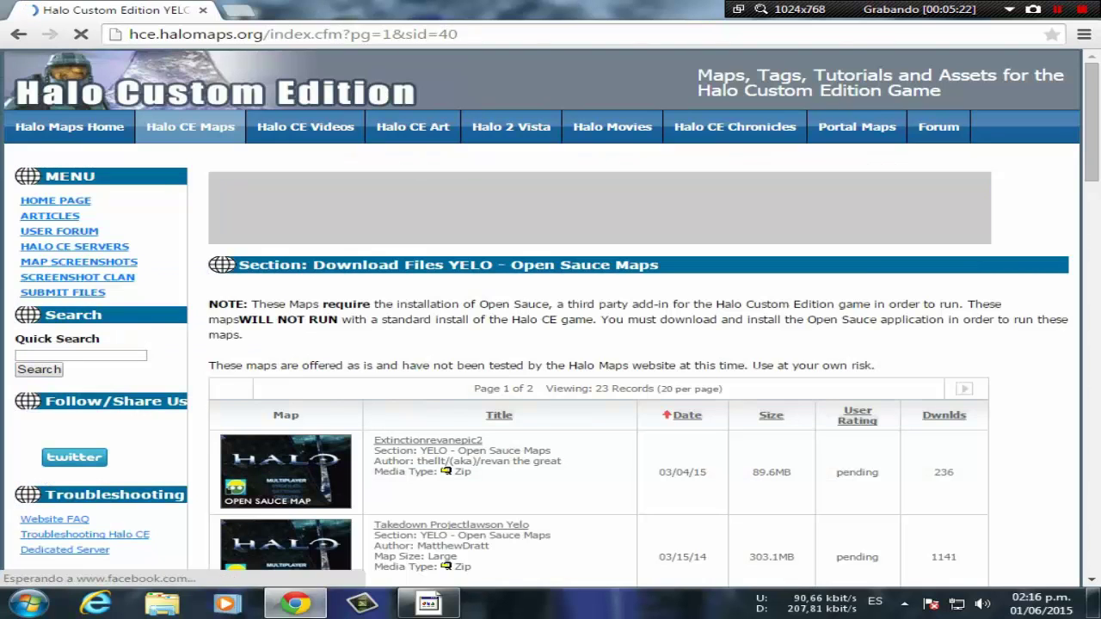
{"action": "scroll", "coordinate": [550, 344], "scroll_direction": "down", "scroll_amount": 4}
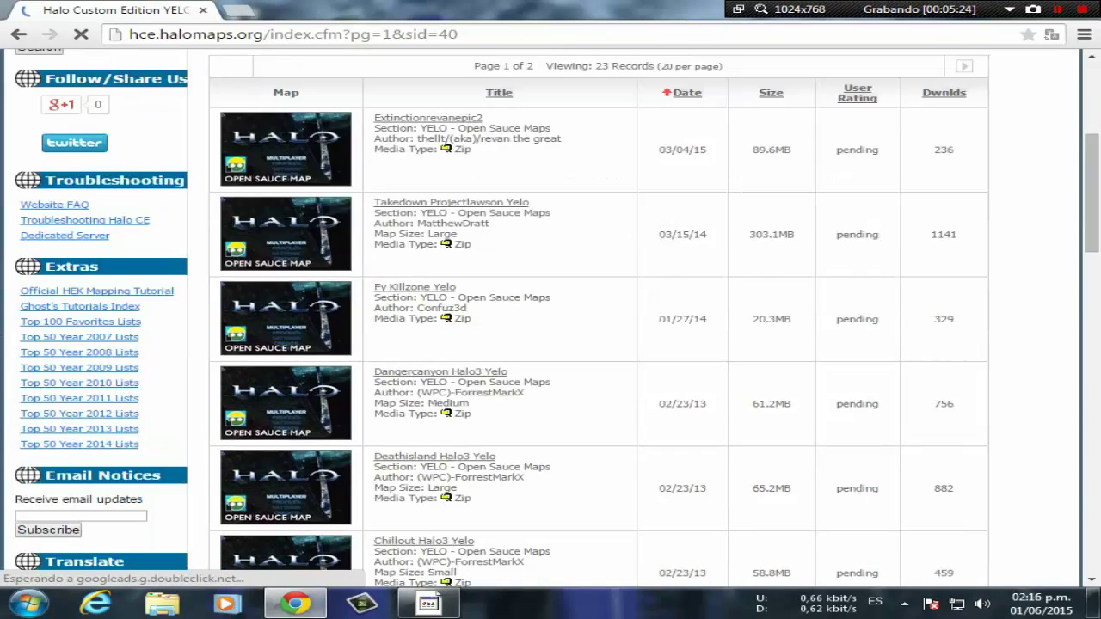
{"action": "scroll", "coordinate": [550, 344], "scroll_direction": "down", "scroll_amount": 4}
{"action": "scroll", "coordinate": [551, 344], "scroll_direction": "down", "scroll_amount": 7}
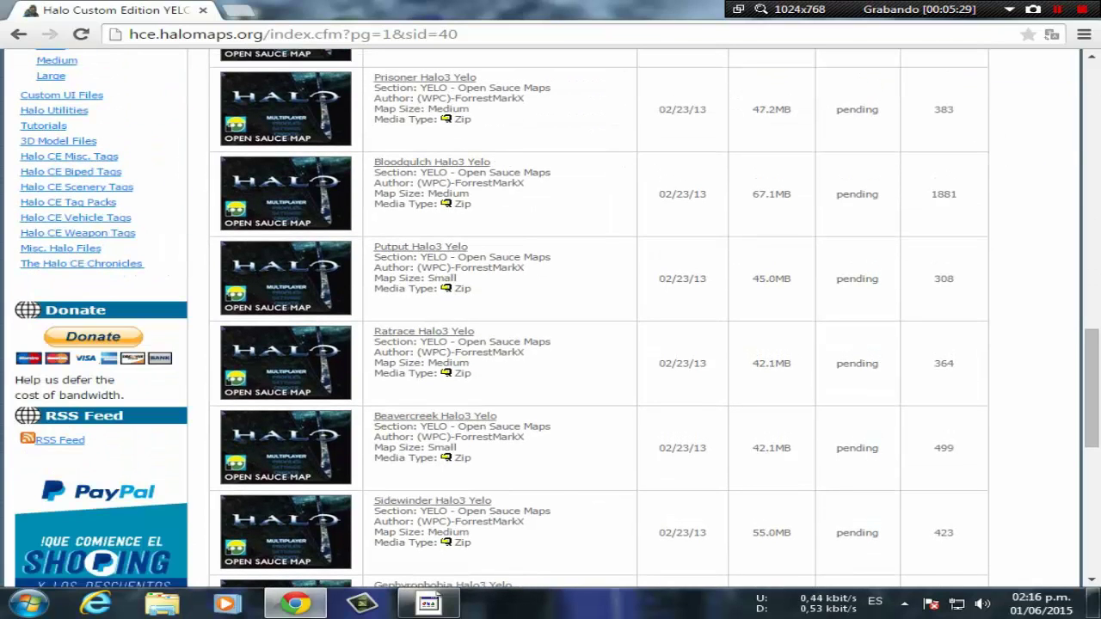
{"action": "scroll", "coordinate": [551, 344], "scroll_direction": "up", "scroll_amount": 3}
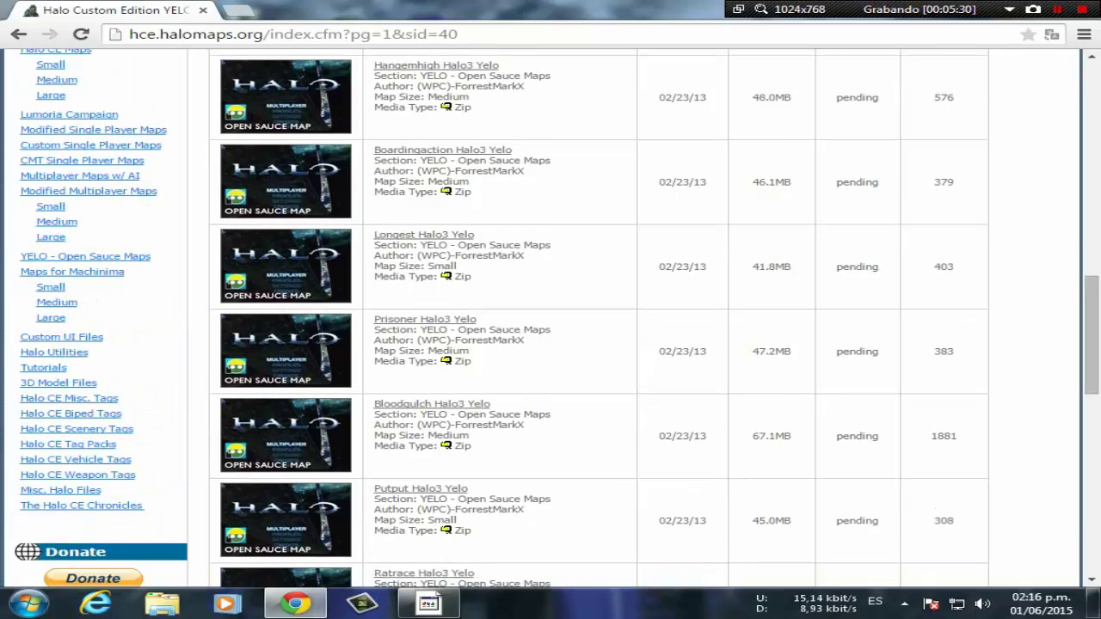
{"action": "scroll", "coordinate": [550, 344], "scroll_direction": "up", "scroll_amount": 2}
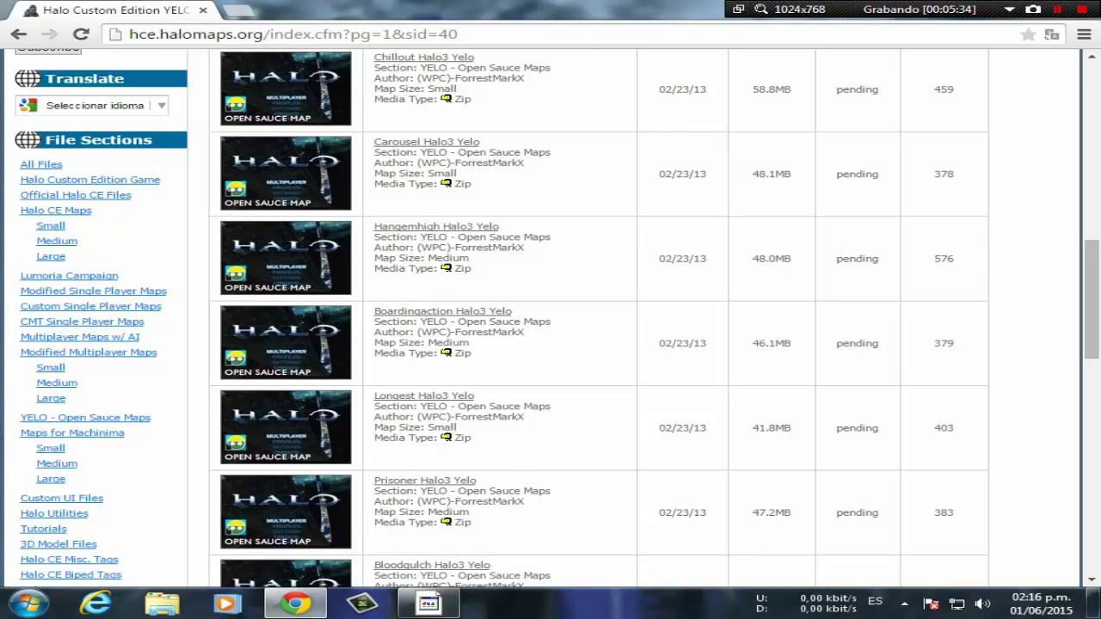
Step: Close the browser and select UI.map, ragnarok.map and earth-firefight.map on the desktop one after another
{"action": "left_click", "coordinate": [203, 10]}
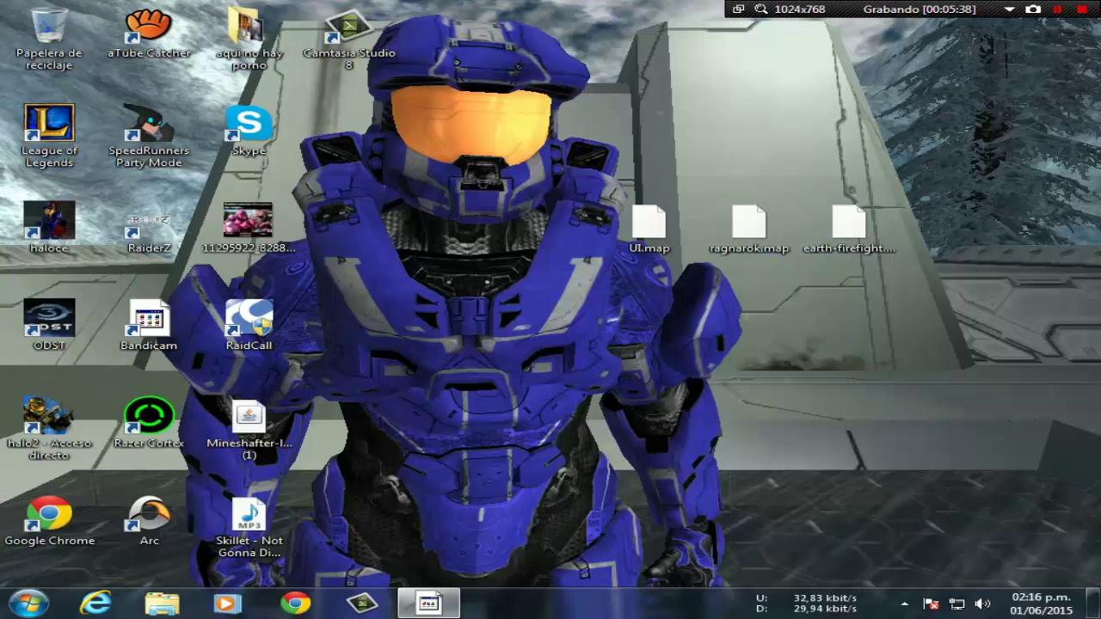
{"action": "left_click", "coordinate": [848, 225]}
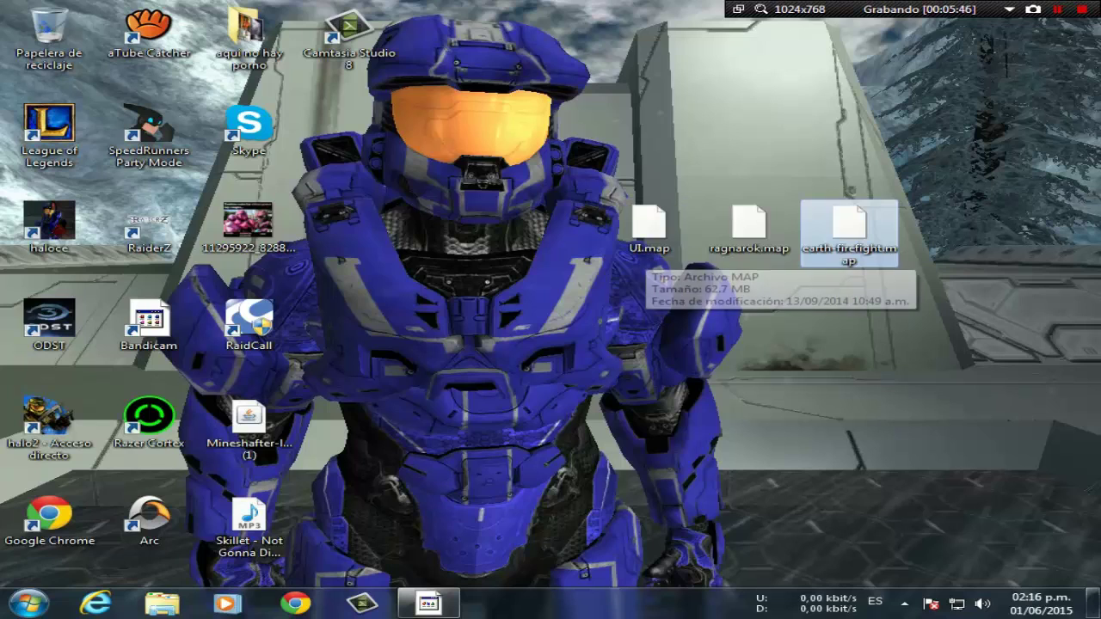
{"action": "left_click", "coordinate": [649, 226]}
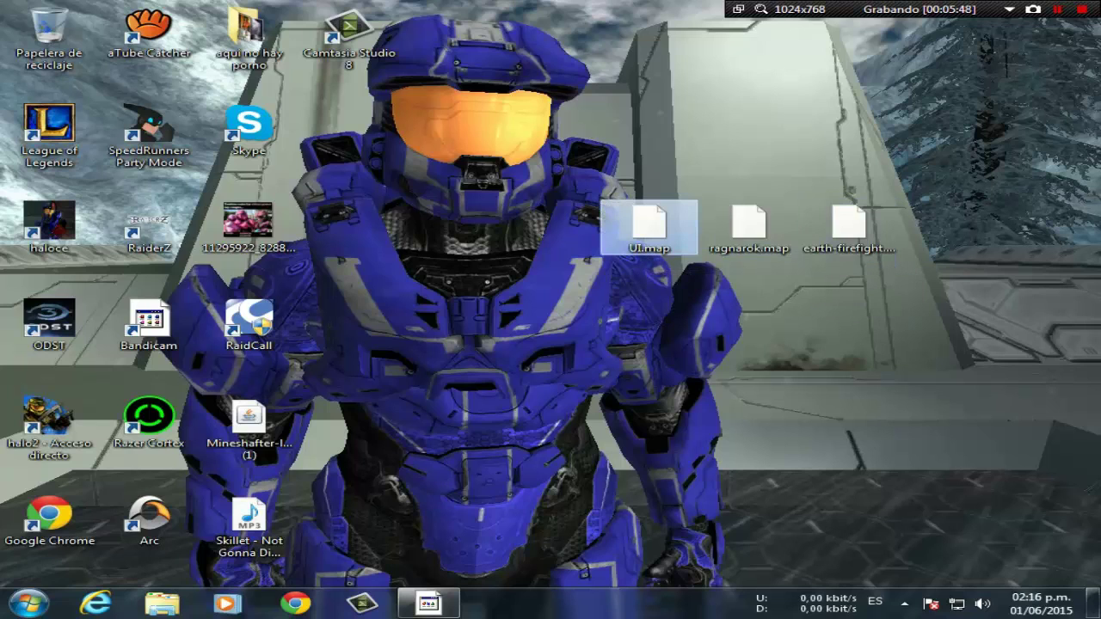
{"action": "left_click", "coordinate": [748, 226]}
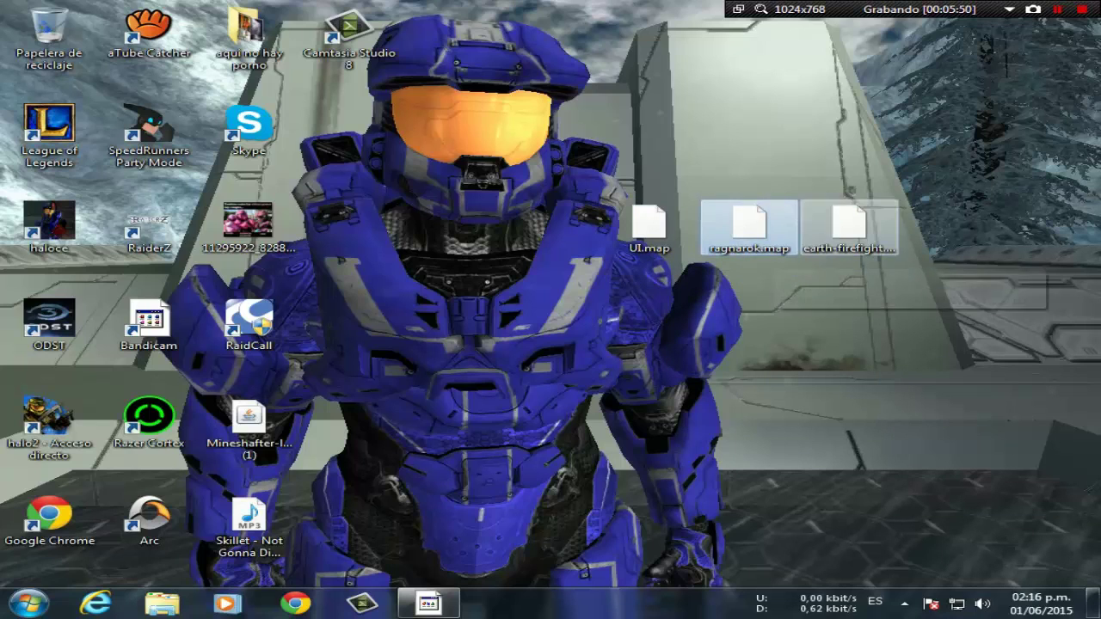
{"action": "left_click", "coordinate": [849, 226]}
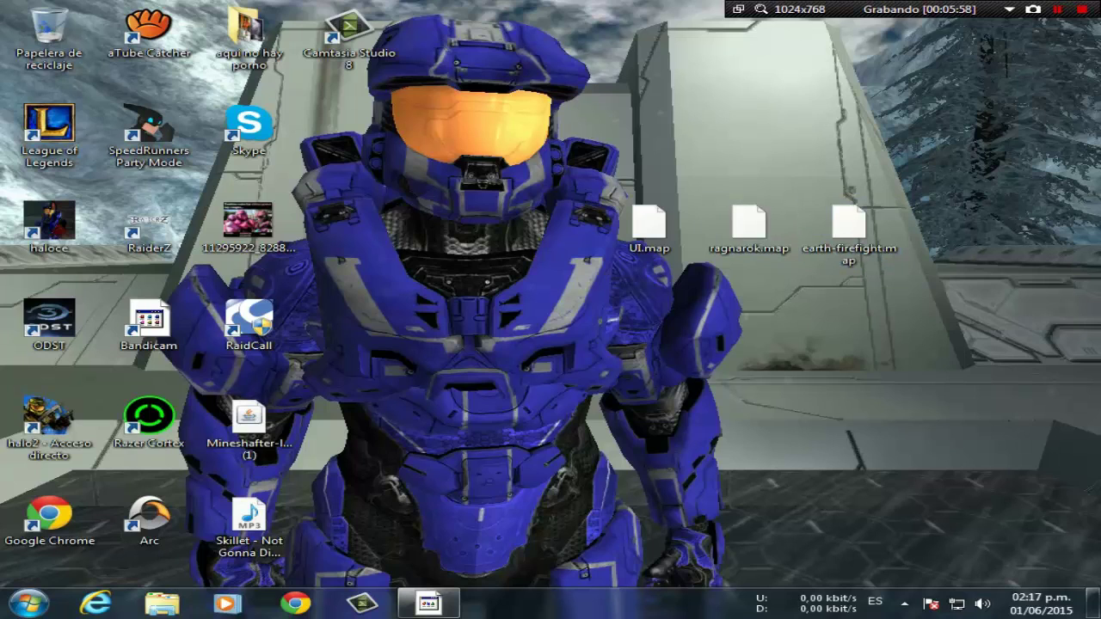
Step: Open the haloce shortcut's file location, enter its maps folder and look through the installed map files
{"action": "right_click", "coordinate": [55, 222]}
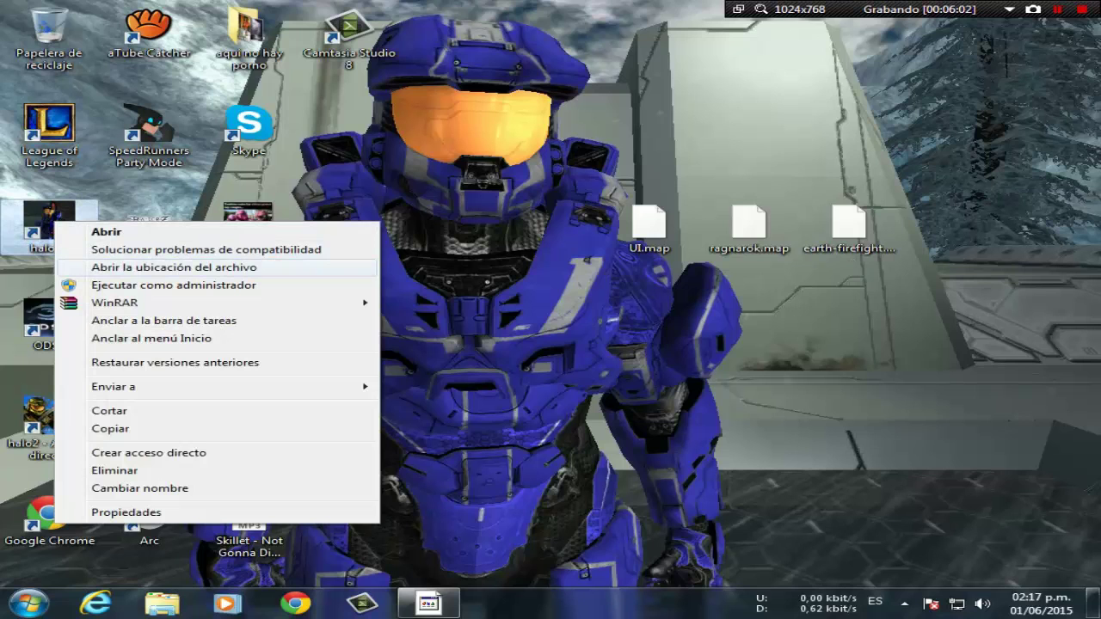
{"action": "left_click", "coordinate": [173, 266]}
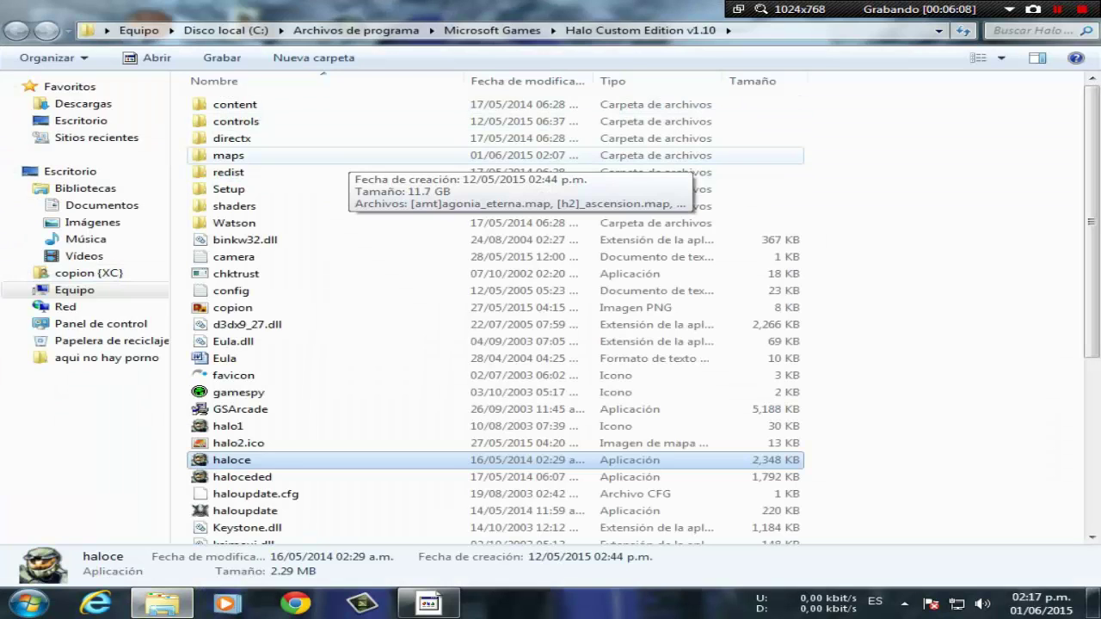
{"action": "double_click", "coordinate": [344, 157]}
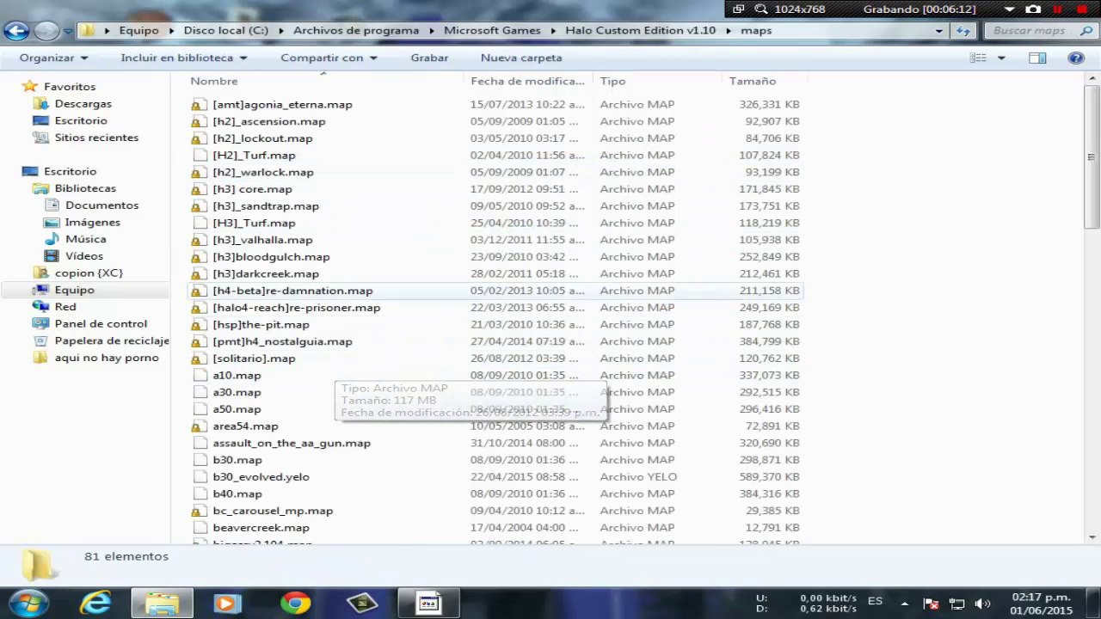
{"action": "scroll", "coordinate": [344, 303], "scroll_direction": "down", "scroll_amount": 14}
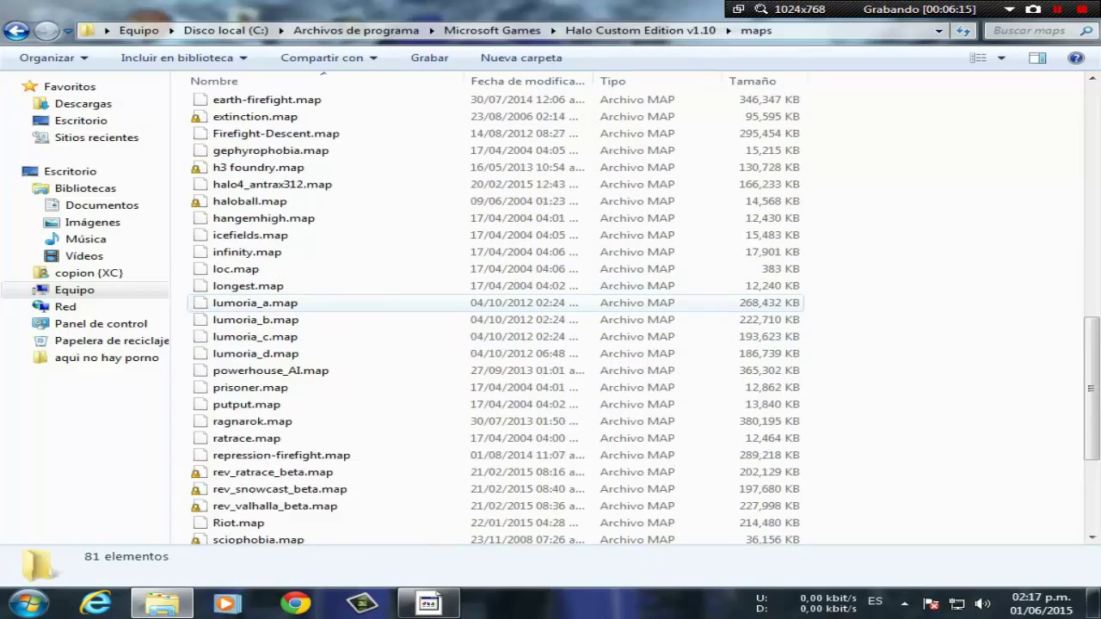
{"action": "scroll", "coordinate": [343, 303], "scroll_direction": "up", "scroll_amount": 4}
{"action": "scroll", "coordinate": [292, 301], "scroll_direction": "down", "scroll_amount": 8}
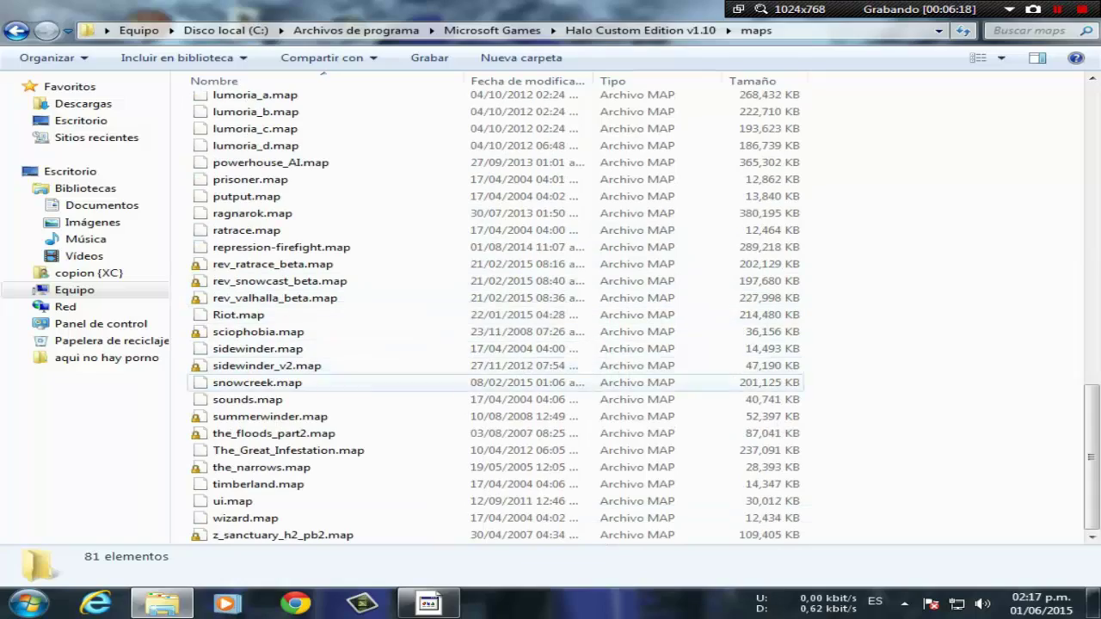
Step: Move UI.map, ragnarok.map and earth-firefight.map from the desktop into the maps folder, replacing the existing files, and close the folder
{"action": "left_click", "coordinate": [1094, 602]}
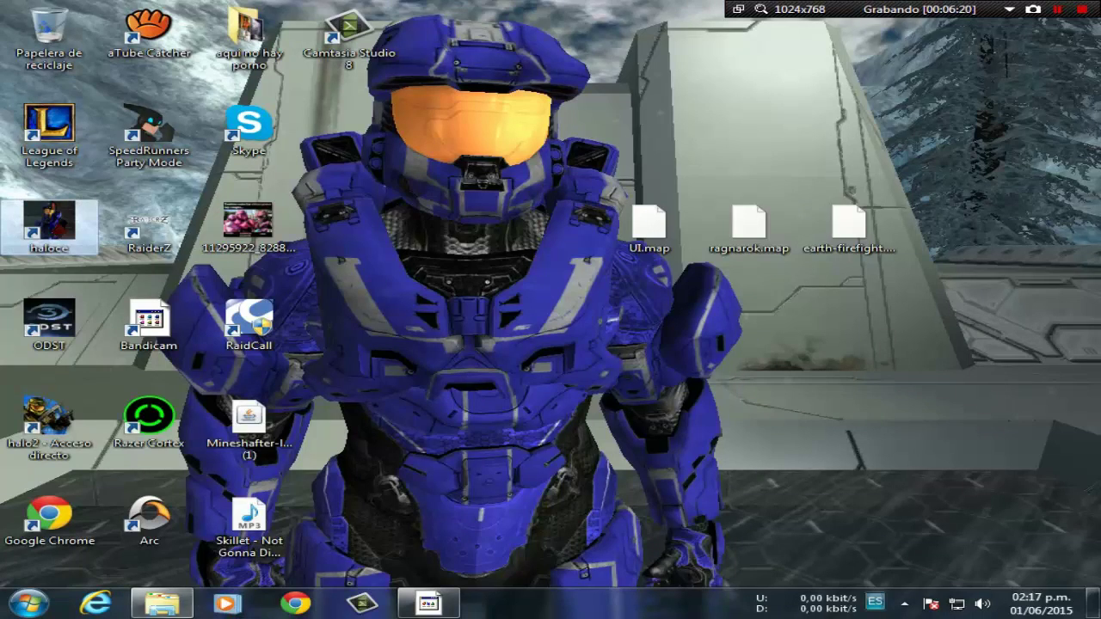
{"action": "left_click", "coordinate": [162, 602]}
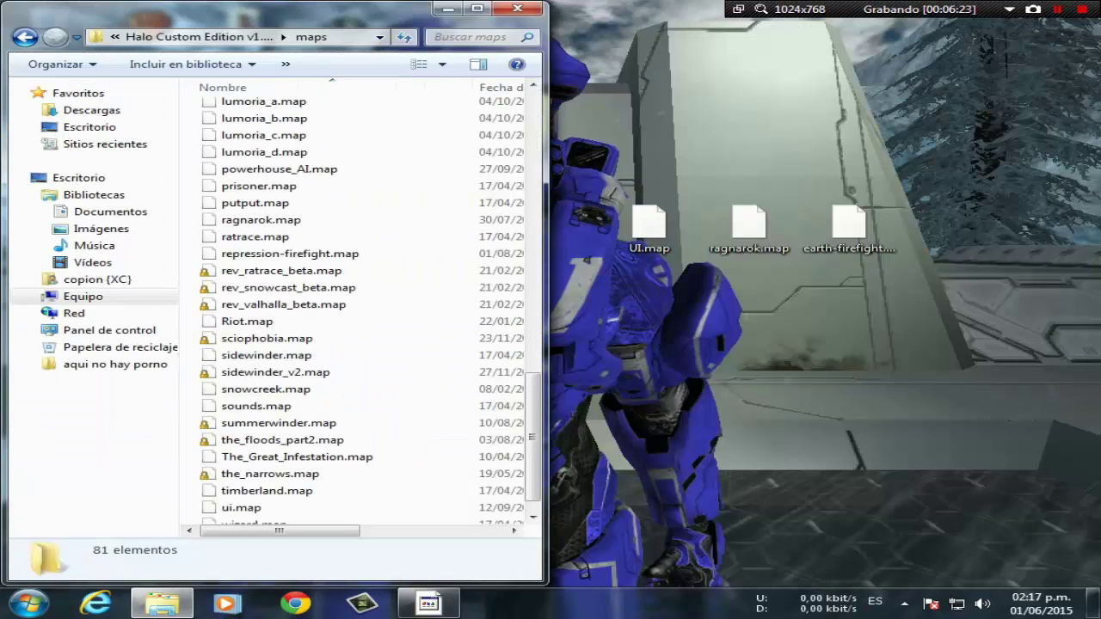
{"action": "left_click_drag", "start_coordinate": [615, 134], "coordinate": [896, 277]}
{"action": "left_click_drag", "start_coordinate": [748, 226], "coordinate": [387, 180]}
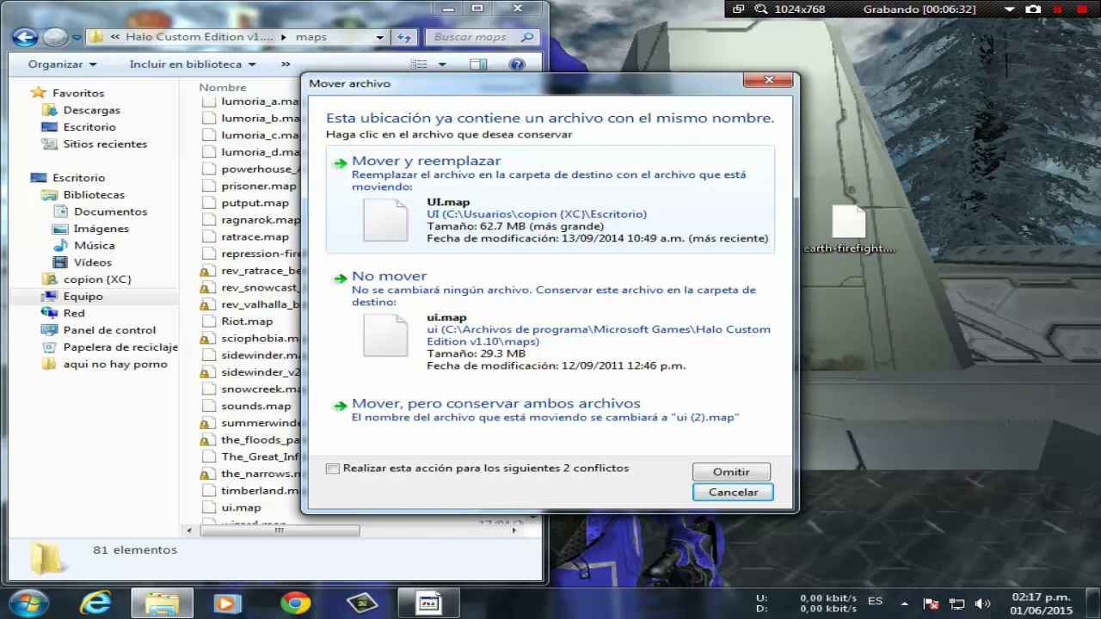
{"action": "left_click", "coordinate": [550, 200]}
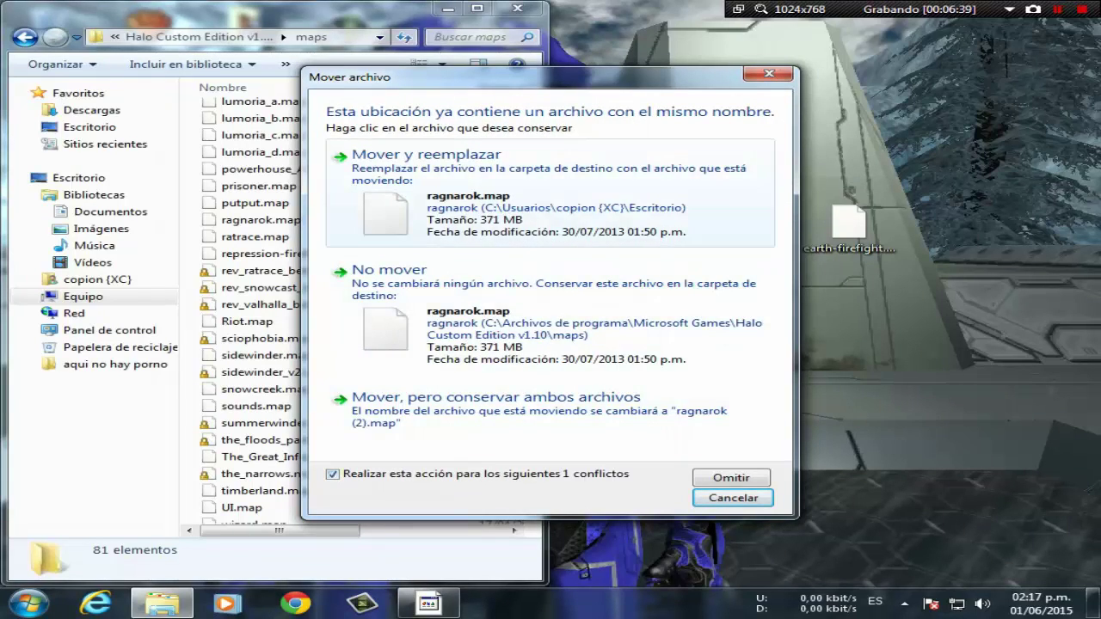
{"action": "left_click", "coordinate": [551, 193]}
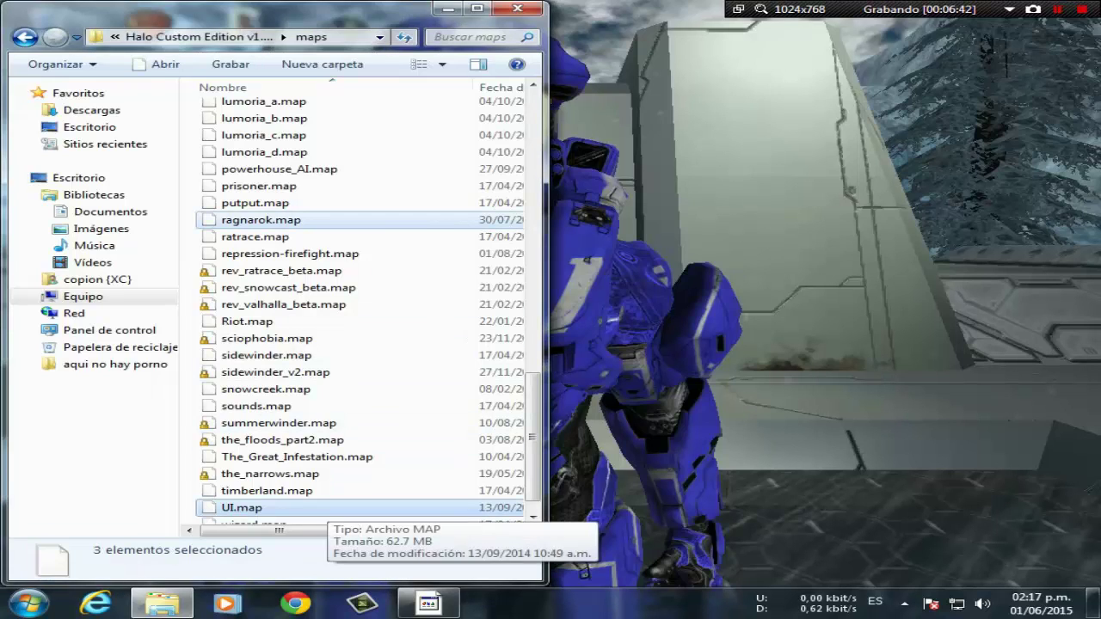
{"action": "left_click", "coordinate": [361, 507]}
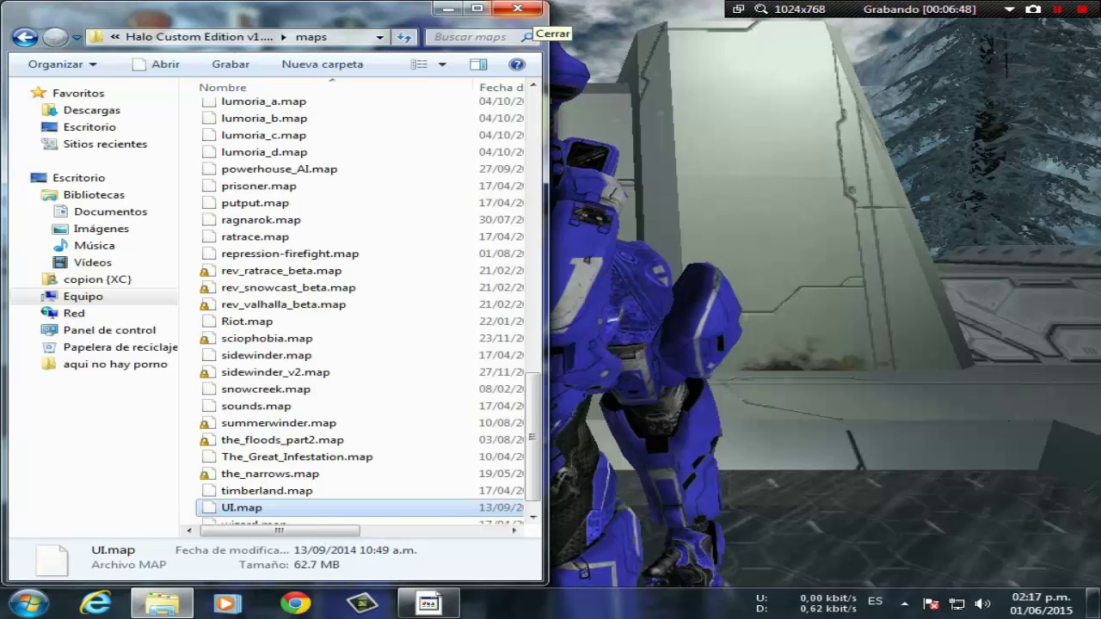
{"action": "left_click", "coordinate": [517, 8]}
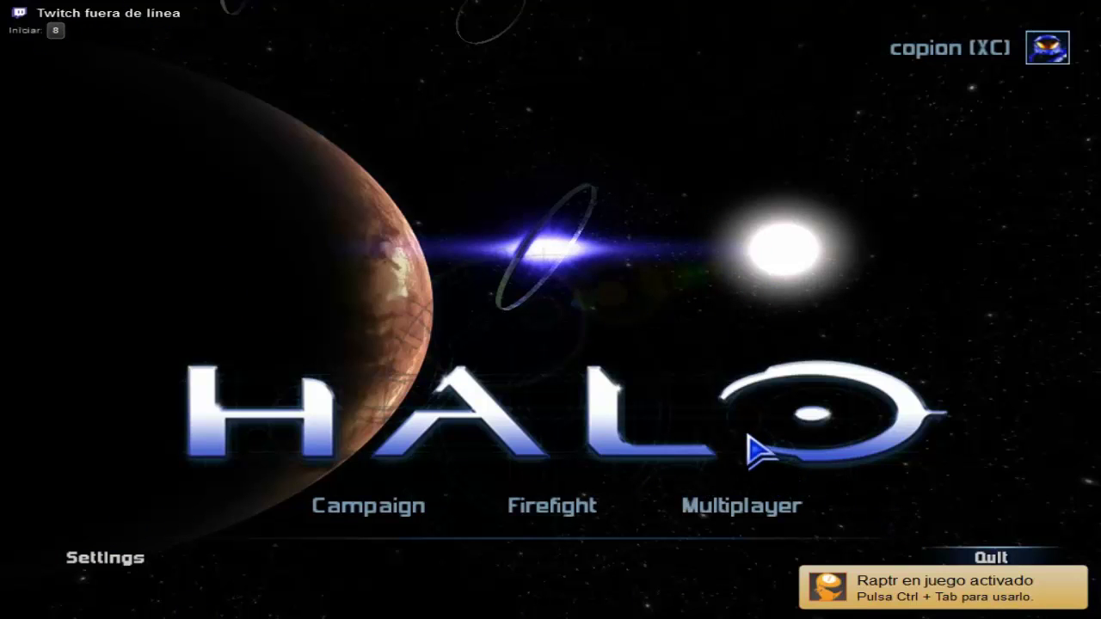
Step: Begin creating a LAN multiplayer game and browse the custom map list to find ragnarok
{"action": "left_click", "coordinate": [718, 511]}
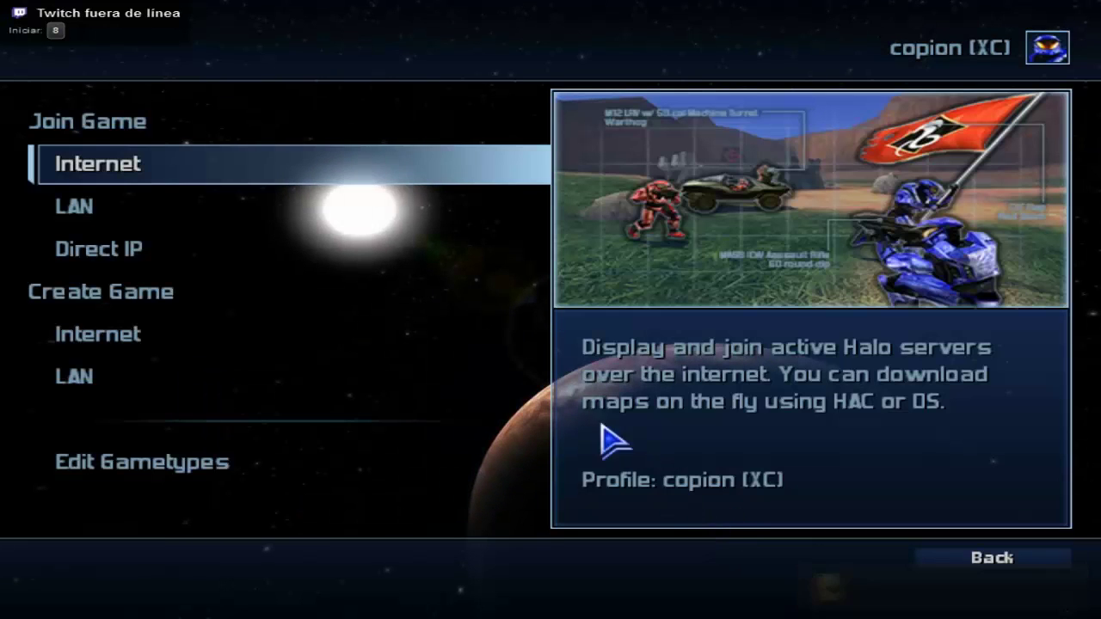
{"action": "left_click", "coordinate": [493, 379]}
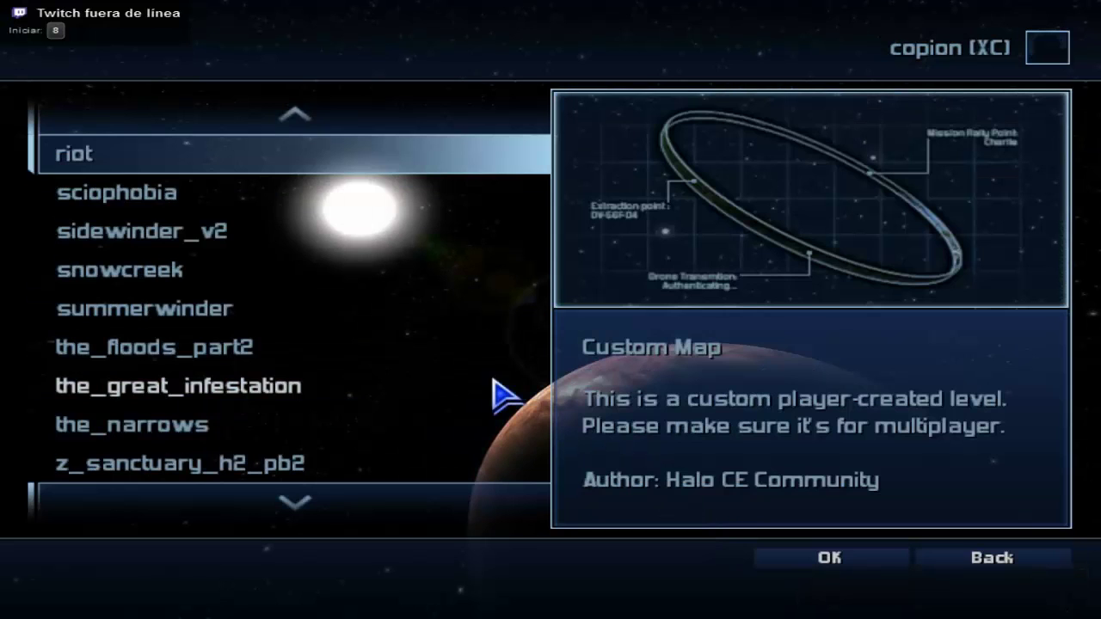
{"action": "left_click", "coordinate": [325, 514]}
{"action": "left_click", "coordinate": [323, 516]}
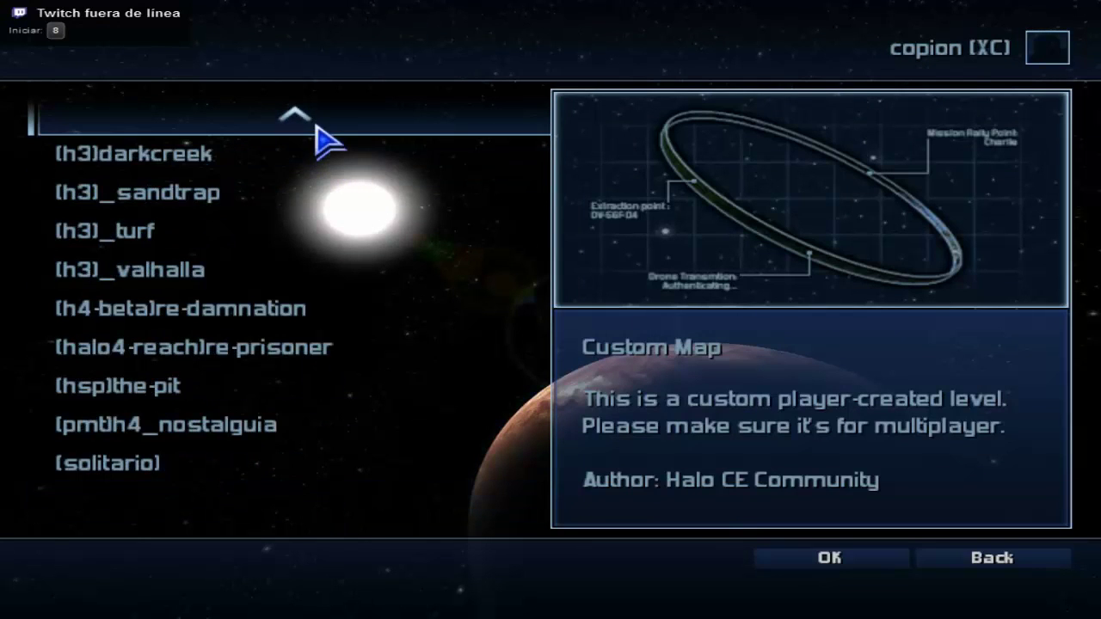
{"action": "left_click", "coordinate": [317, 127]}
{"action": "left_click", "coordinate": [305, 514]}
{"action": "left_click", "coordinate": [303, 116]}
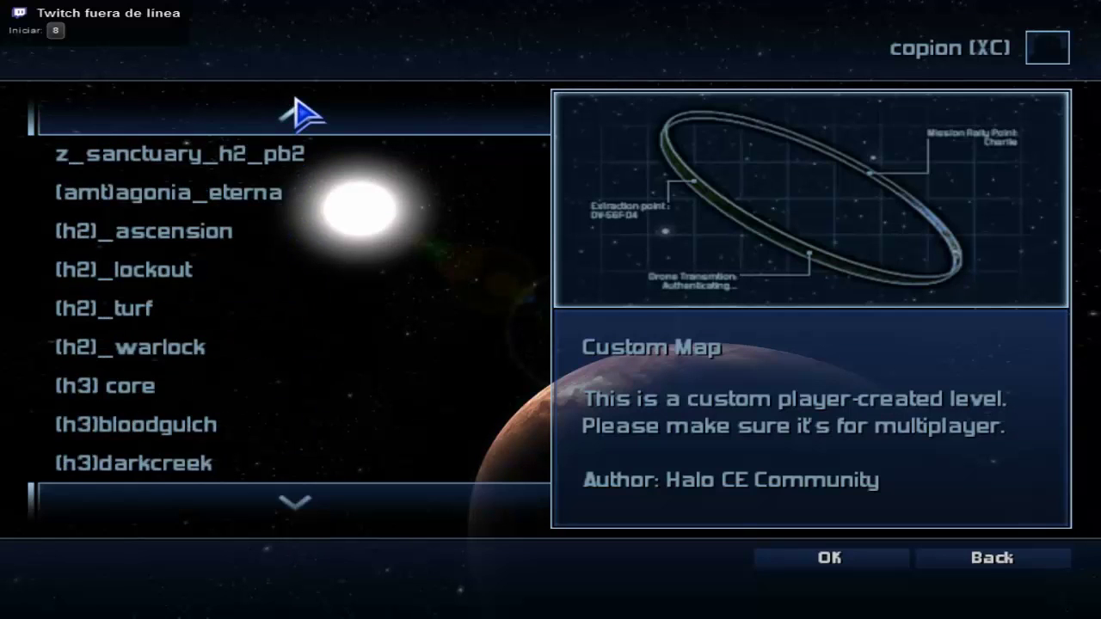
{"action": "left_click", "coordinate": [302, 116]}
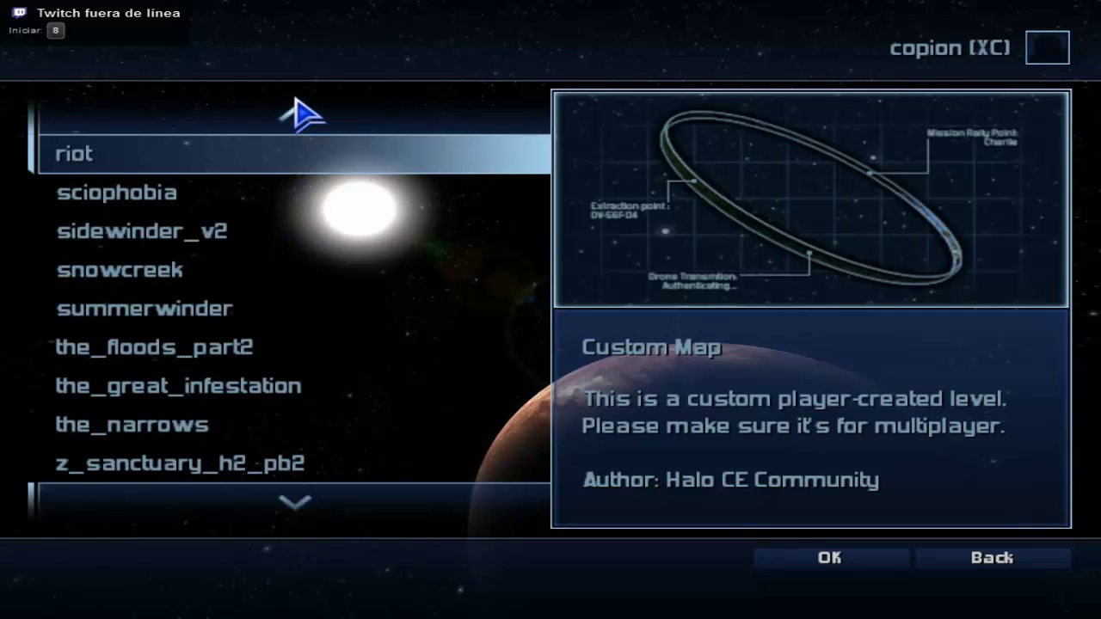
{"action": "left_click", "coordinate": [301, 114]}
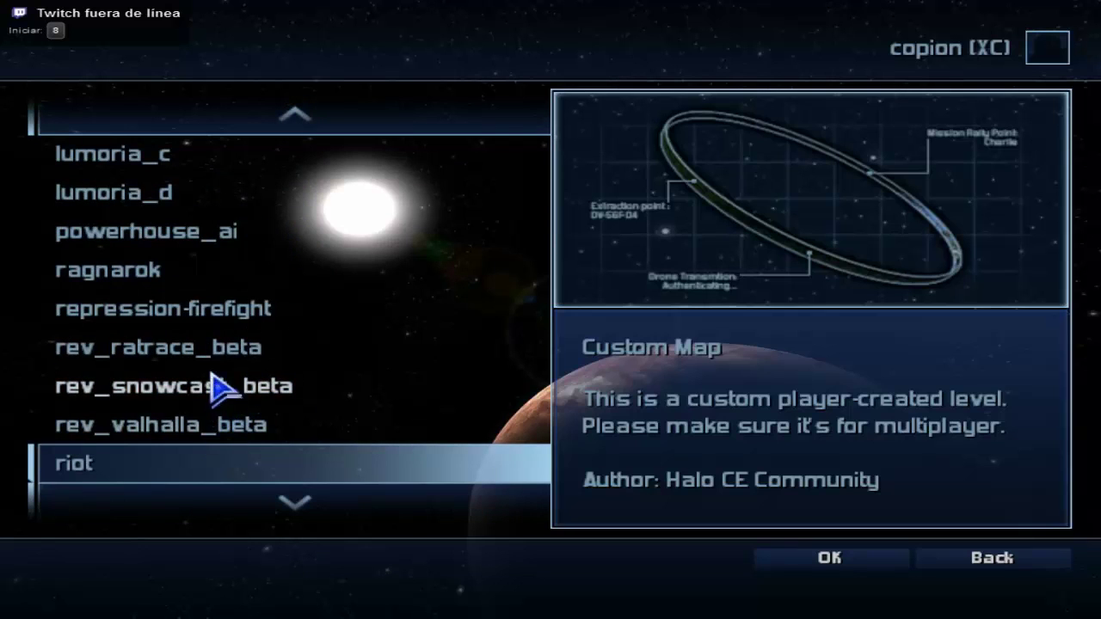
Step: Choose the ragnarok map with the Slayer gametype and start the LAN game
{"action": "left_click", "coordinate": [142, 277]}
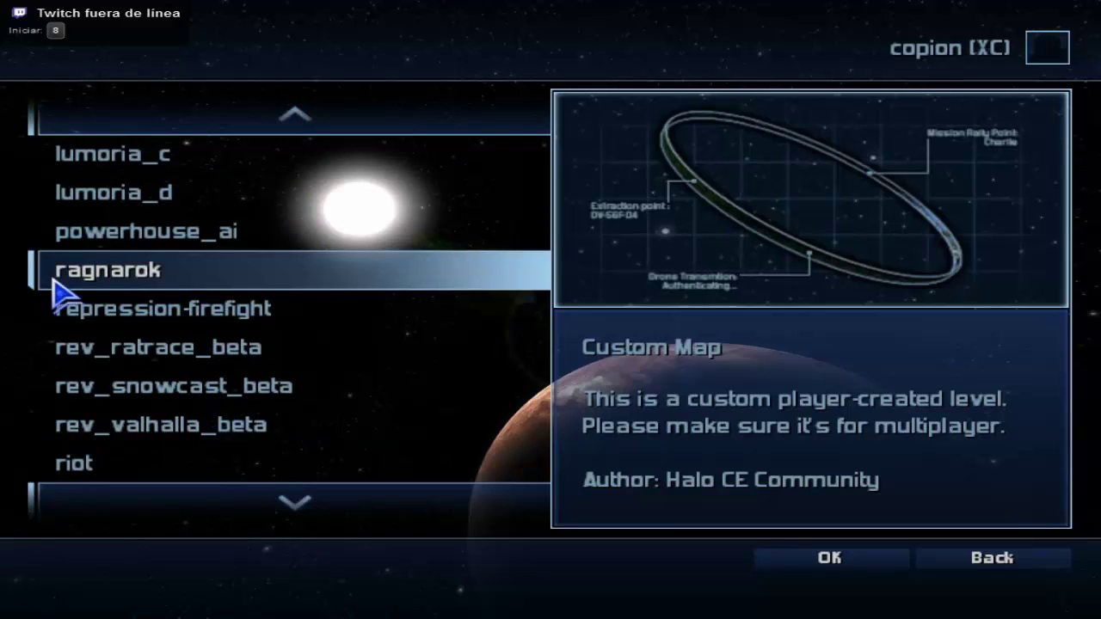
{"action": "left_click", "coordinate": [121, 282]}
{"action": "left_click", "coordinate": [123, 215]}
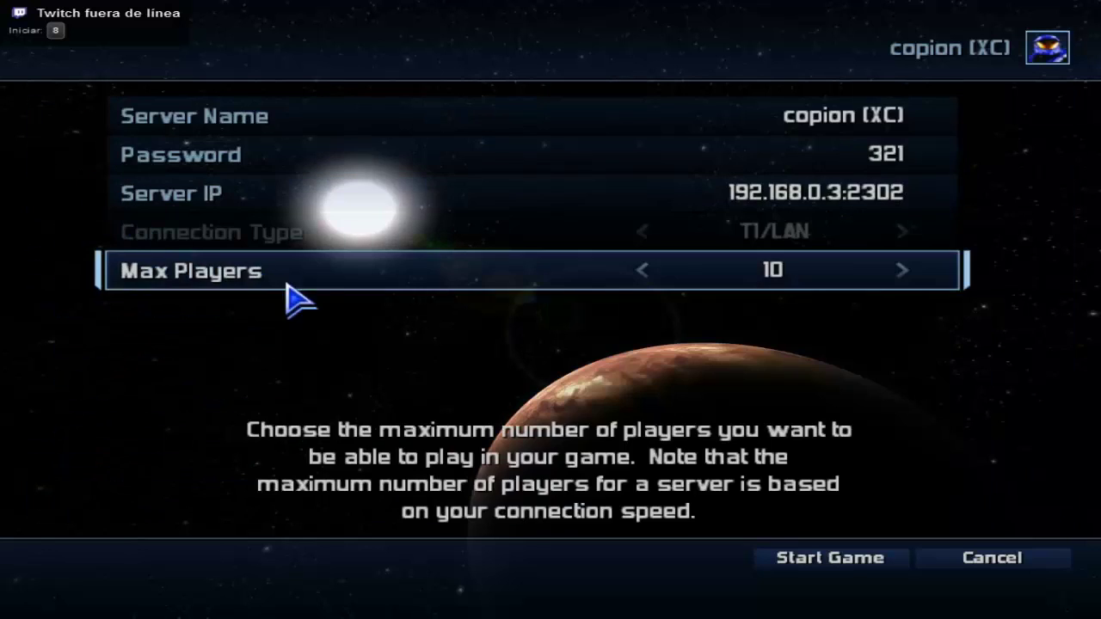
{"action": "left_click", "coordinate": [812, 570]}
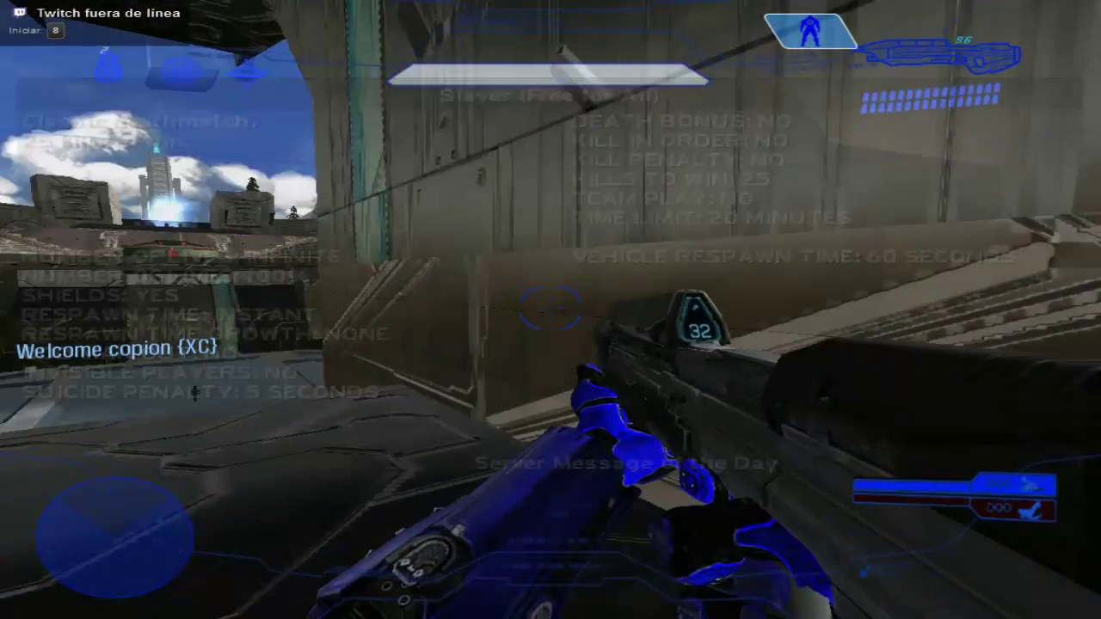
Step: Walk out of the base on ragnarok and switch weapons to examine the installed map
{"action": "key", "text": "w"}
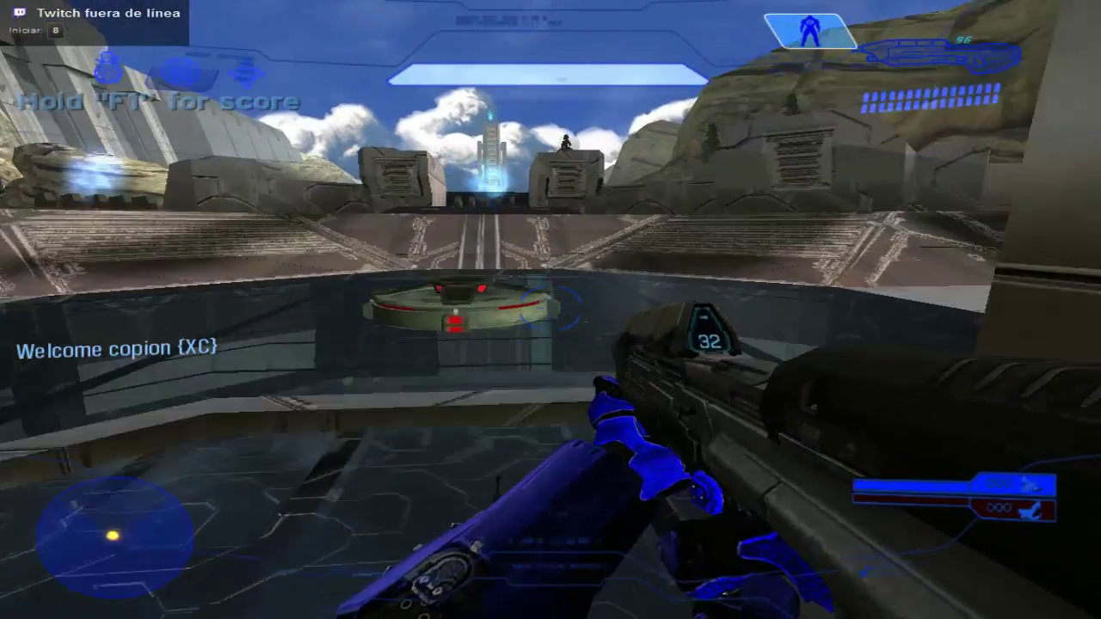
{"action": "key", "text": "w"}
{"action": "key", "text": "Tab"}
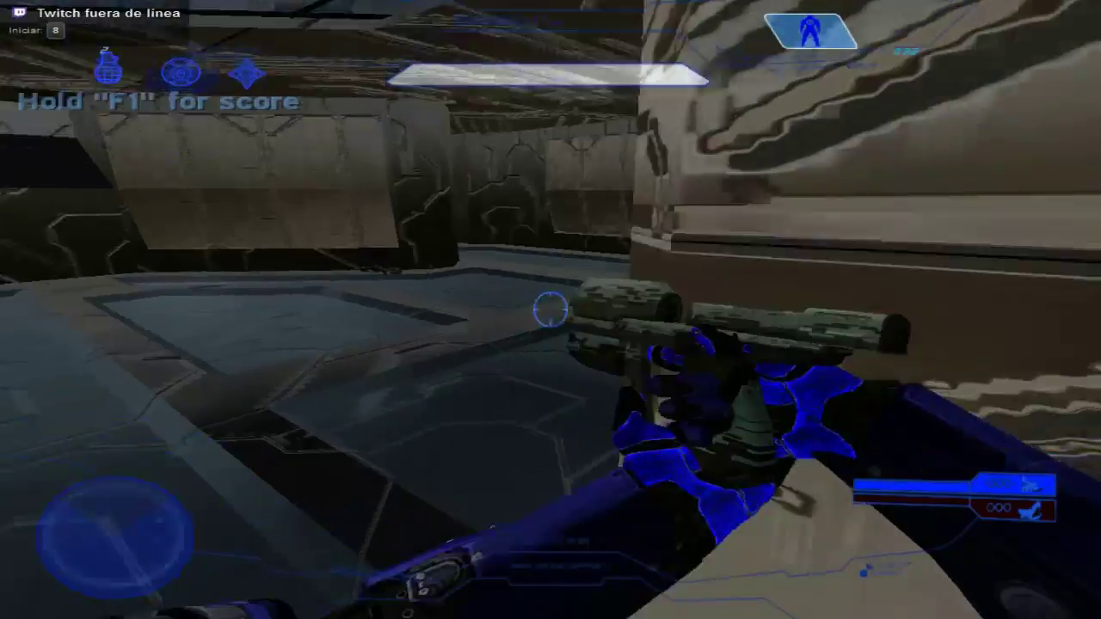
{"action": "key", "text": "w"}
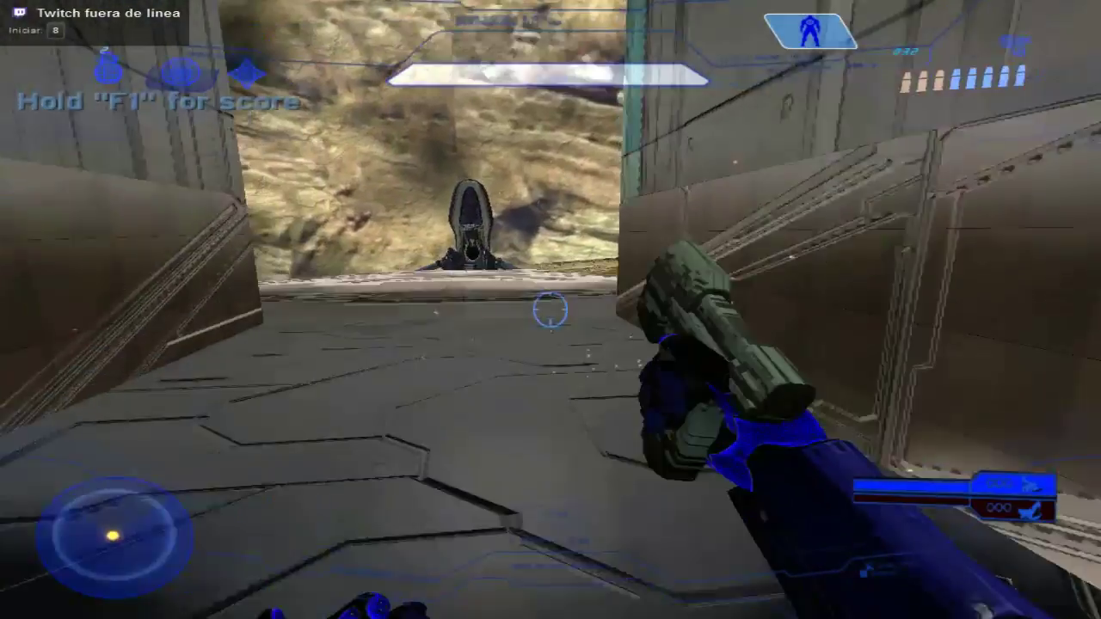
{"action": "key", "text": "w"}
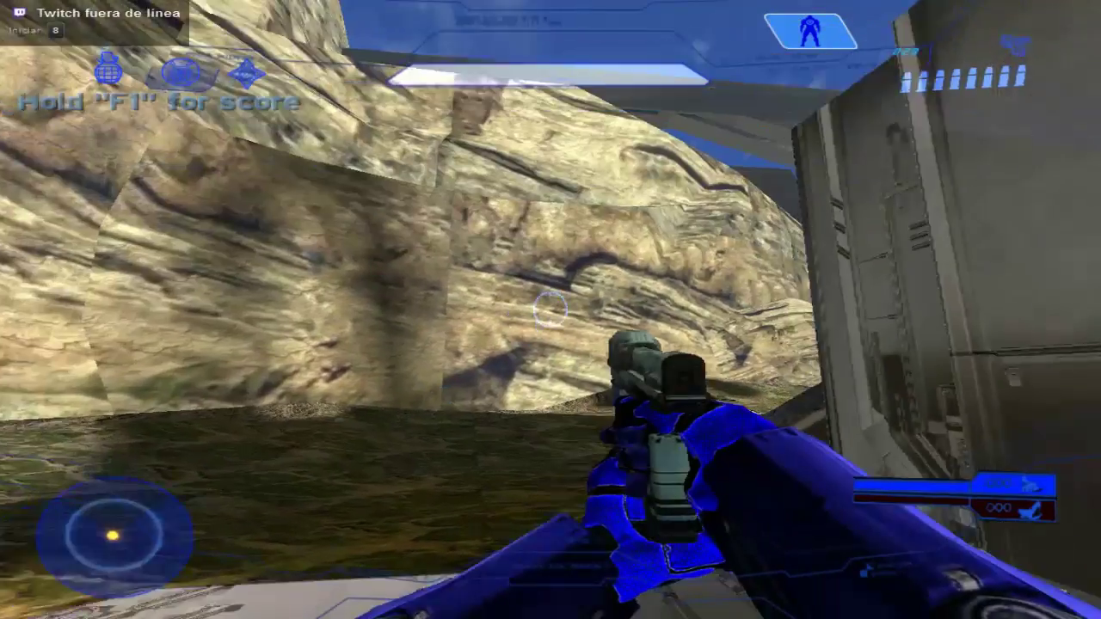
{"action": "key", "text": "w"}
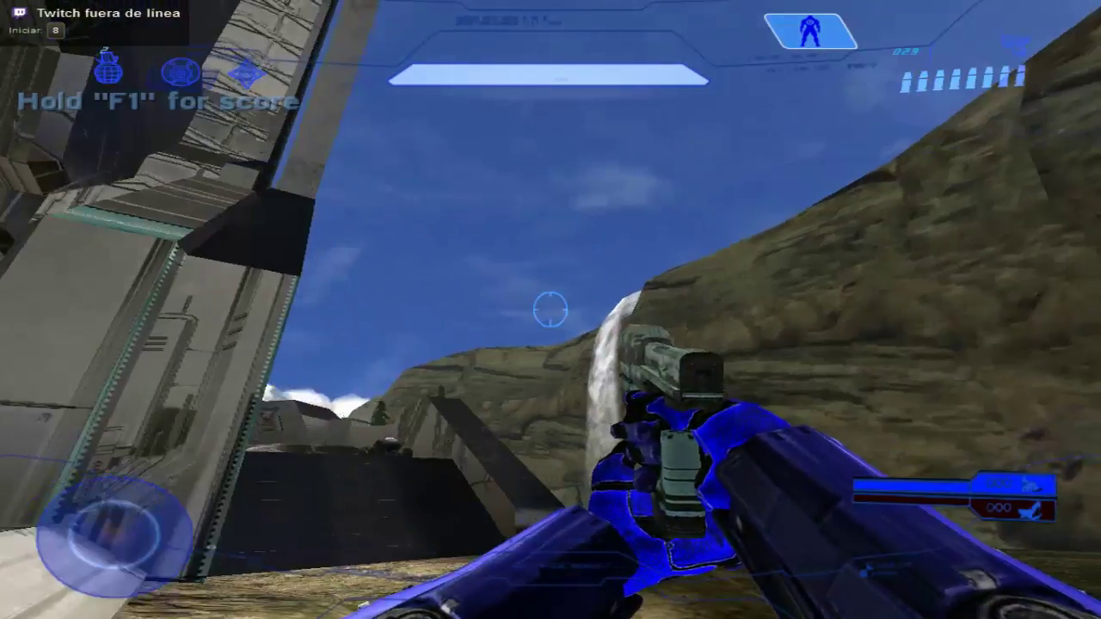
{"action": "key", "text": "w"}
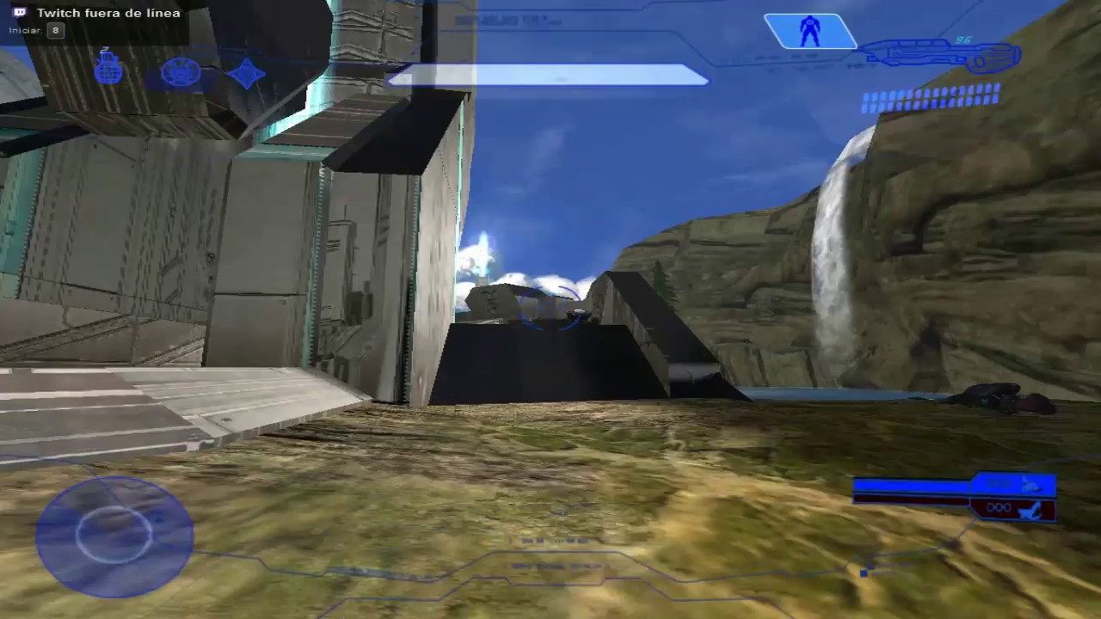